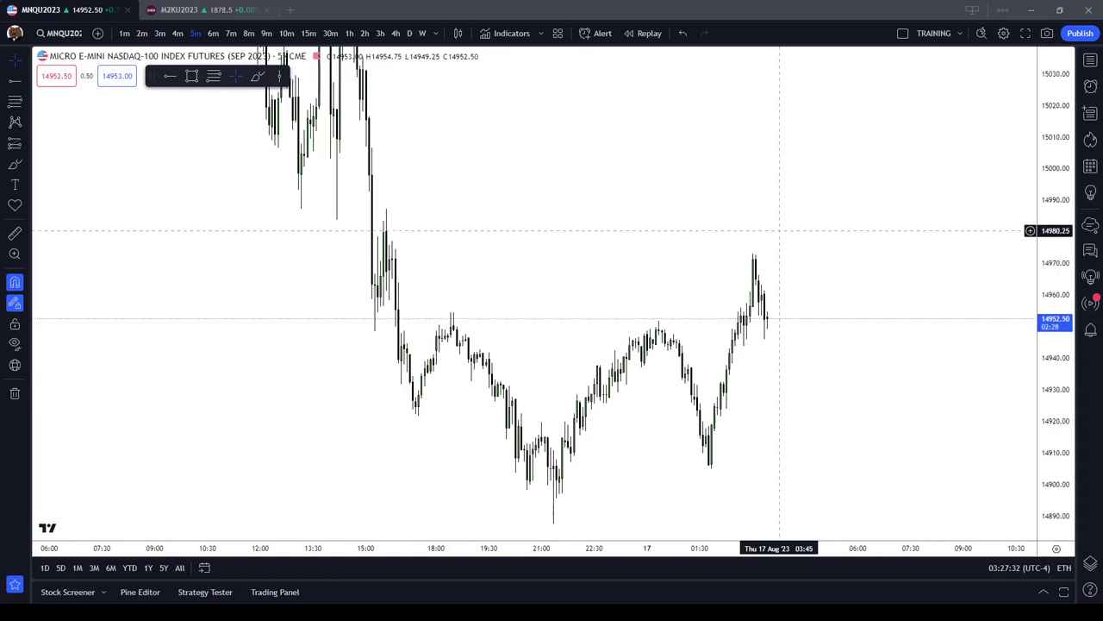
Step: Draw a horizontal ray at 14954.50 from the swing high near 18:15 on 16 August
scroll(757, 247, "up", 2)
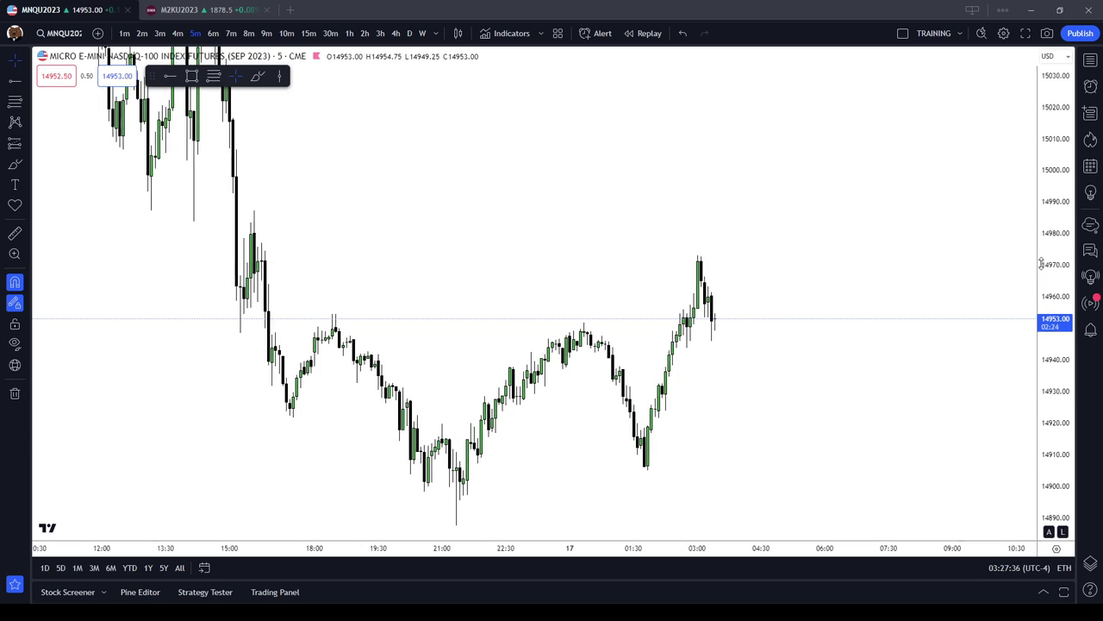
left_click_drag(1044, 263, 1042, 369)
scroll(776, 296, "down", 2)
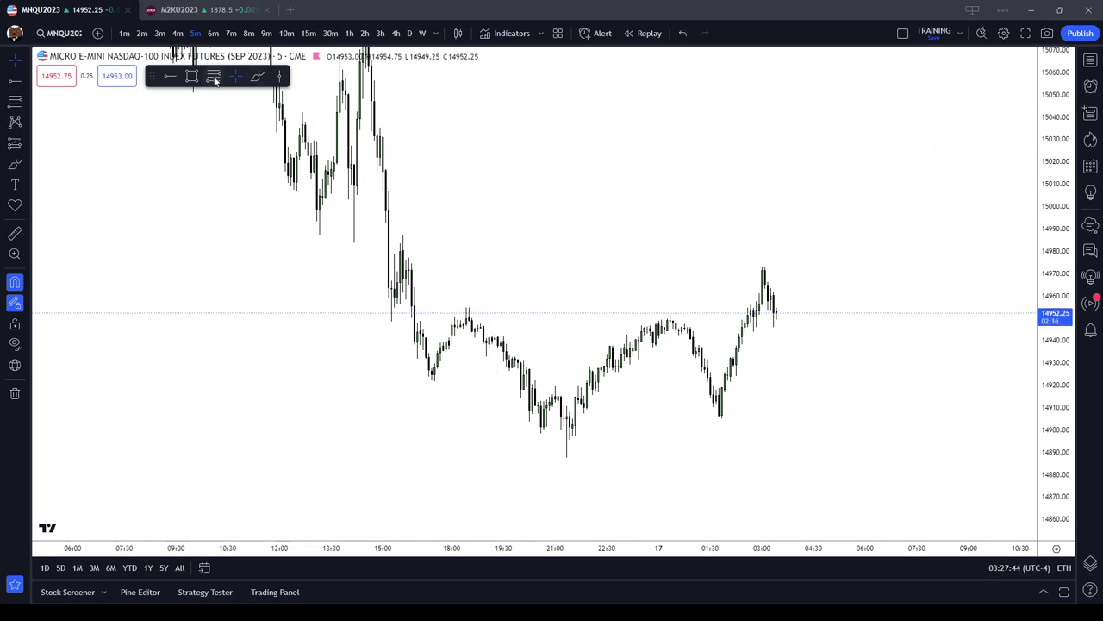
left_click(172, 77)
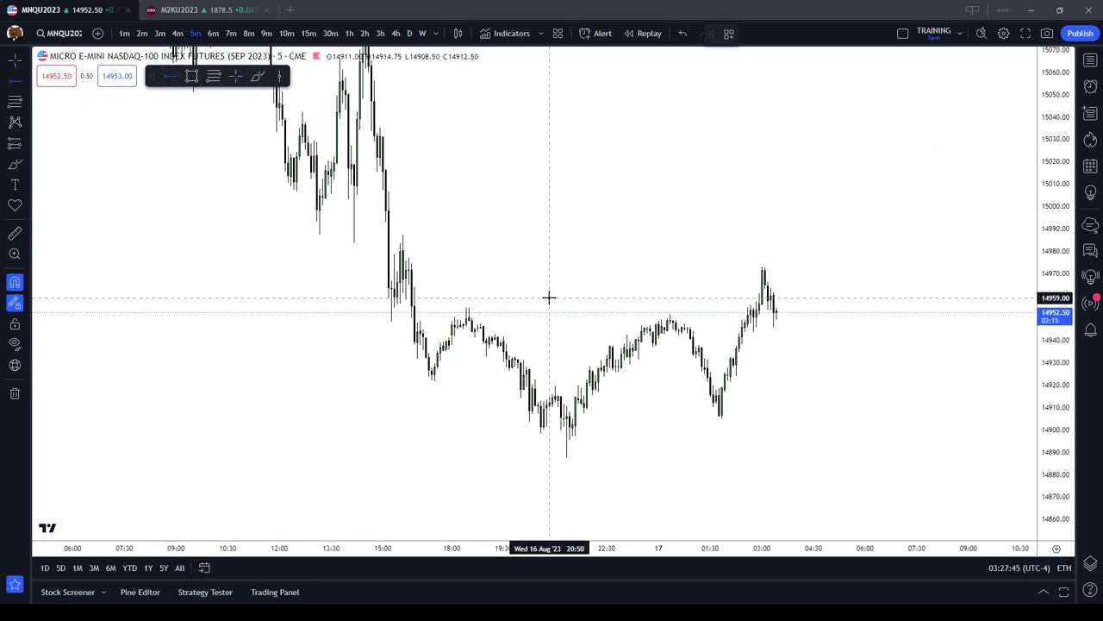
left_click(465, 292)
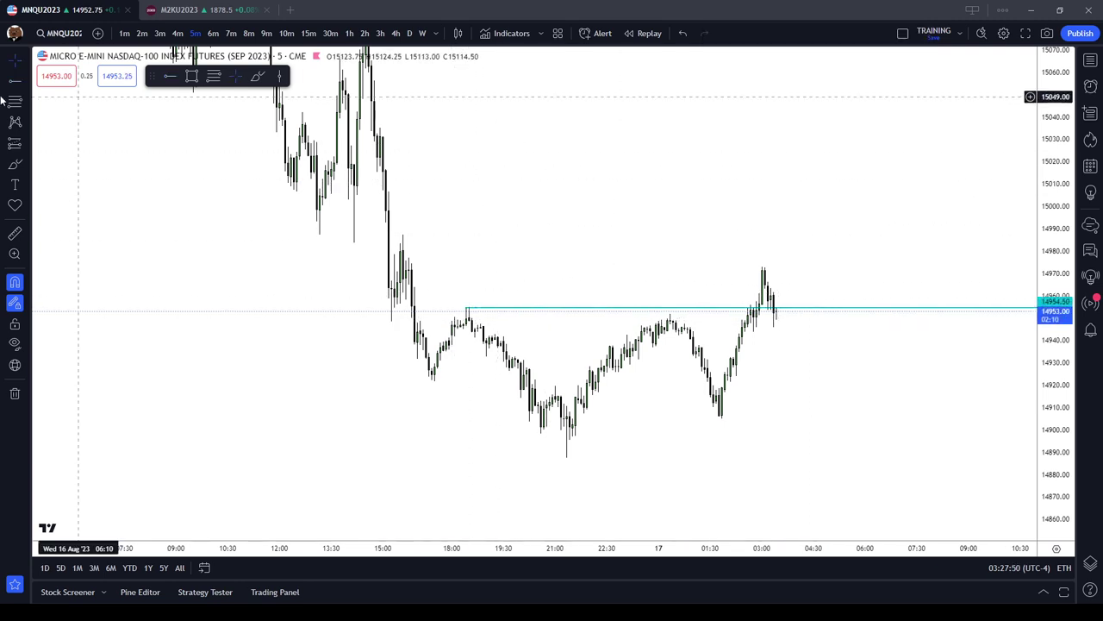
left_click(261, 77)
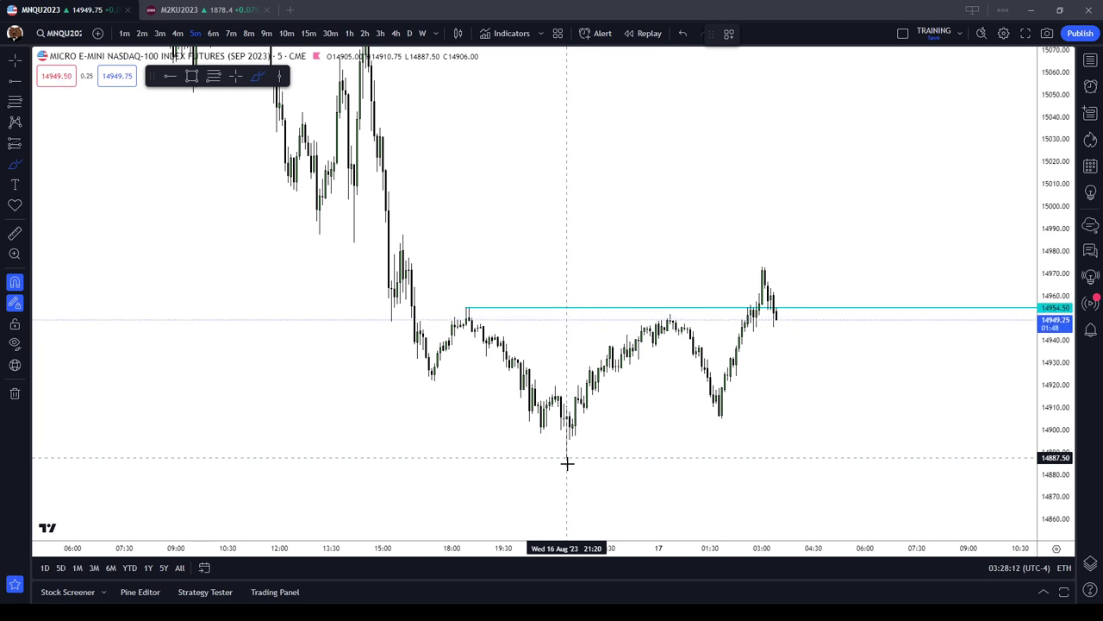
left_click(653, 244)
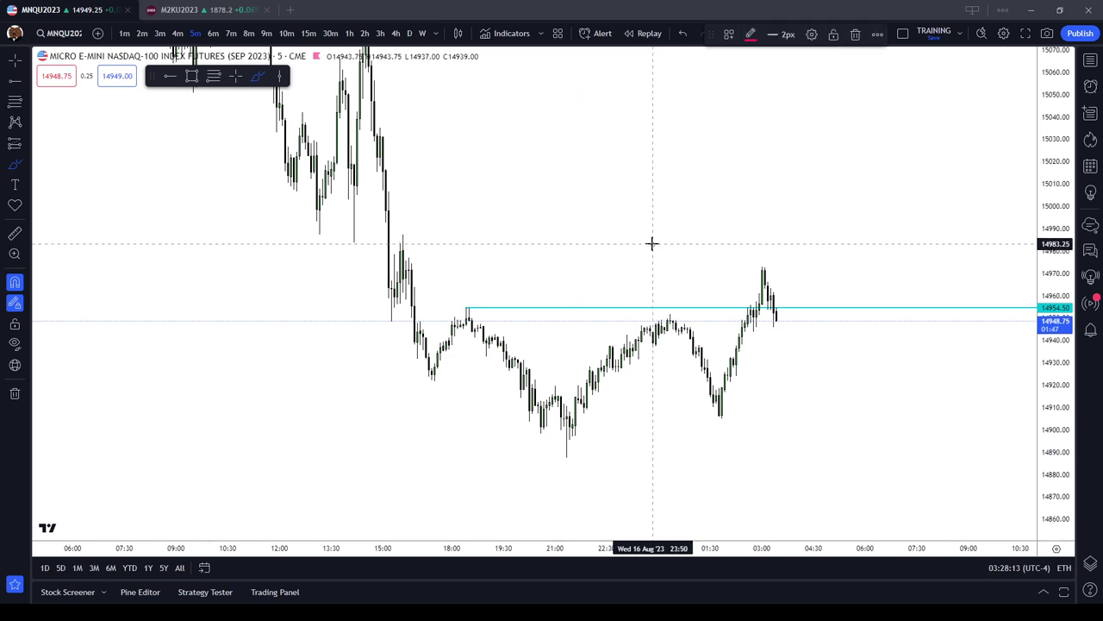
left_click(857, 36)
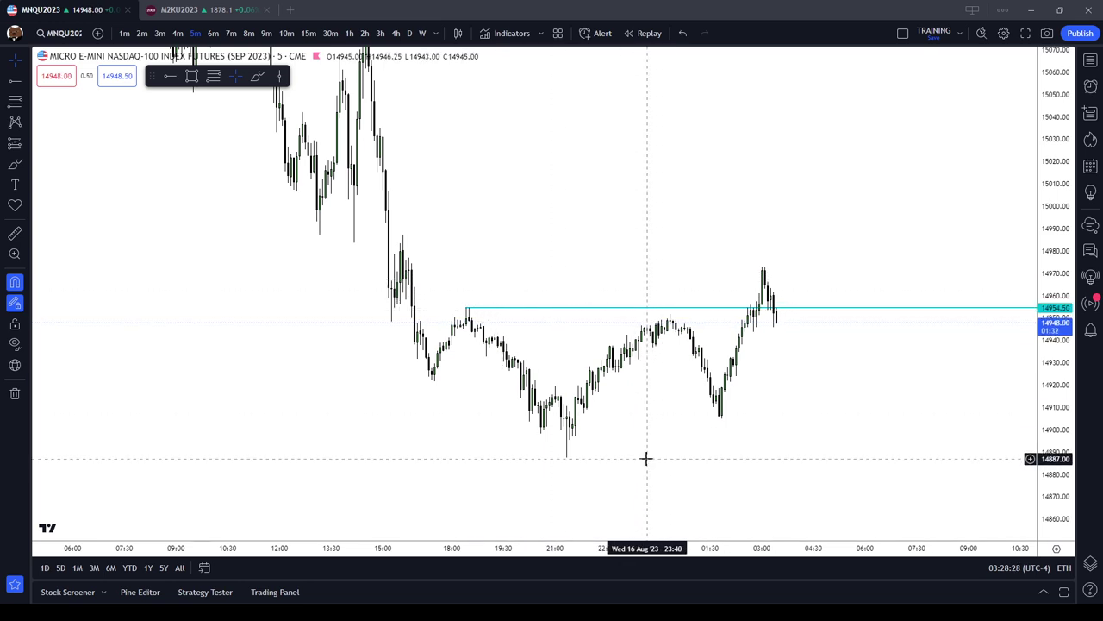
Step: View the chart on the daily timeframe briefly and switch it to the 15-minute timeframe
left_click_drag(630, 172, 692, 162)
scroll(644, 244, "up", 2)
scroll(652, 236, "up", 2)
scroll(692, 162, "down", 3)
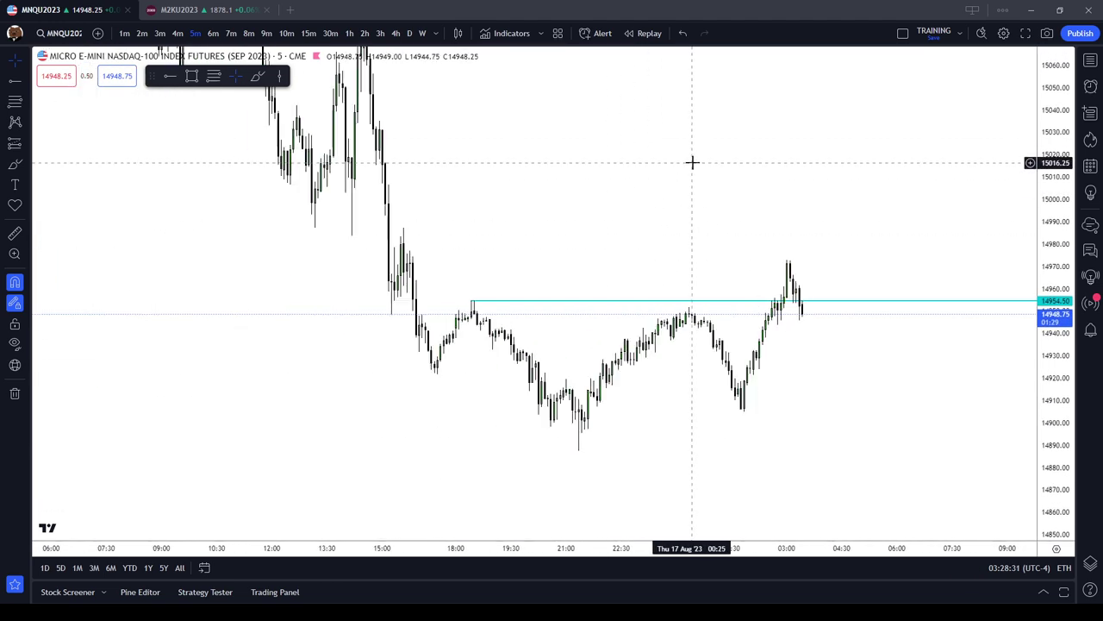
left_click(411, 33)
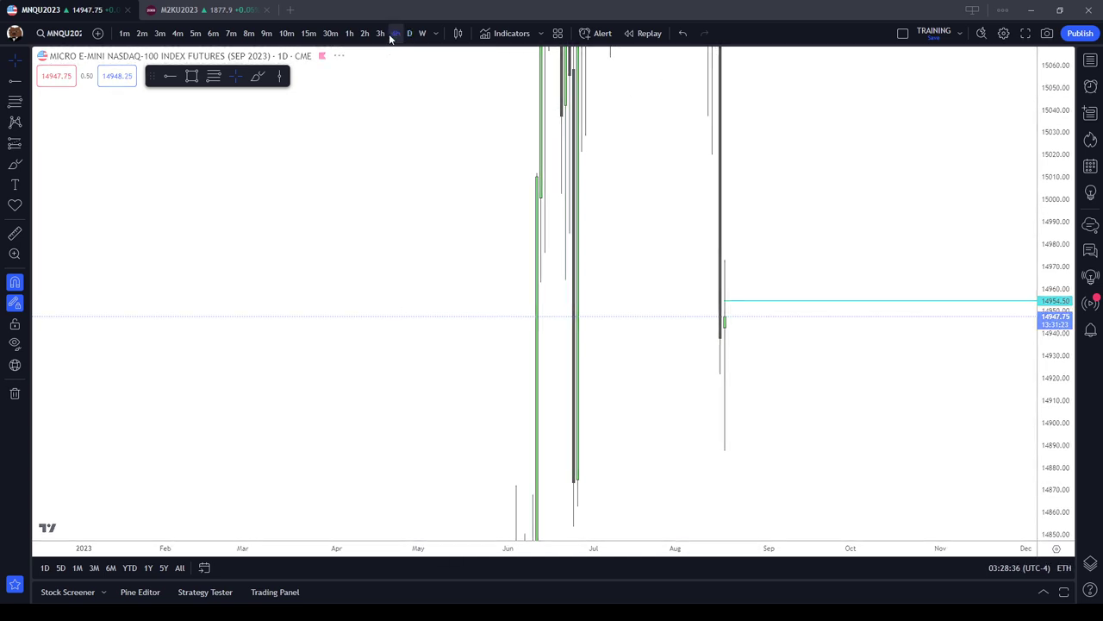
left_click(307, 33)
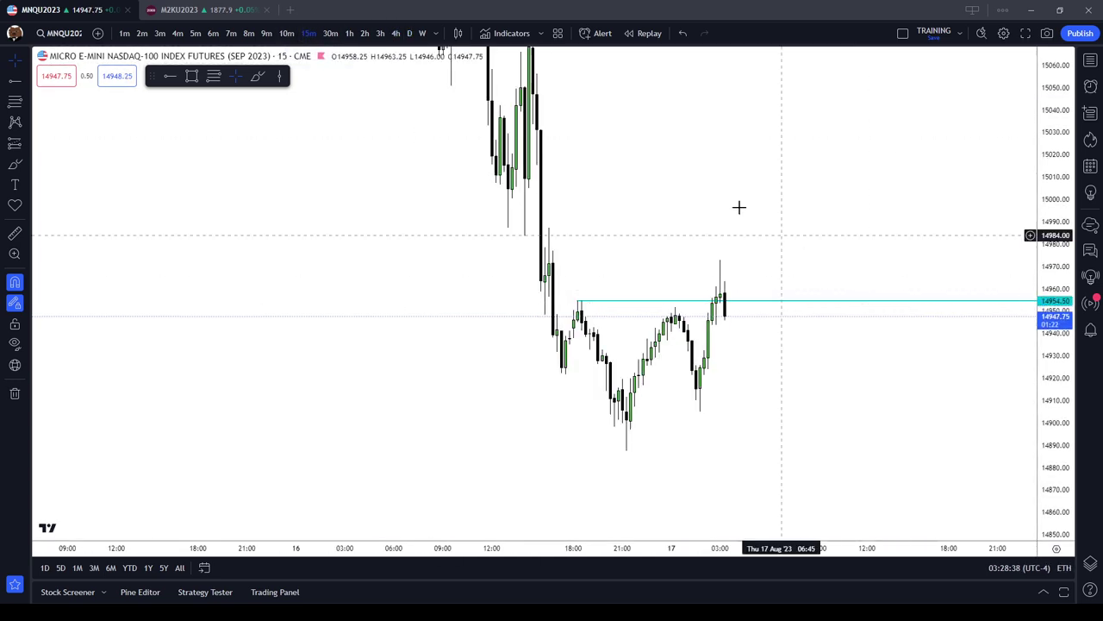
Step: Delete the horizontal ray at 14954.50 from the chart
double_click(674, 308)
left_click(640, 209)
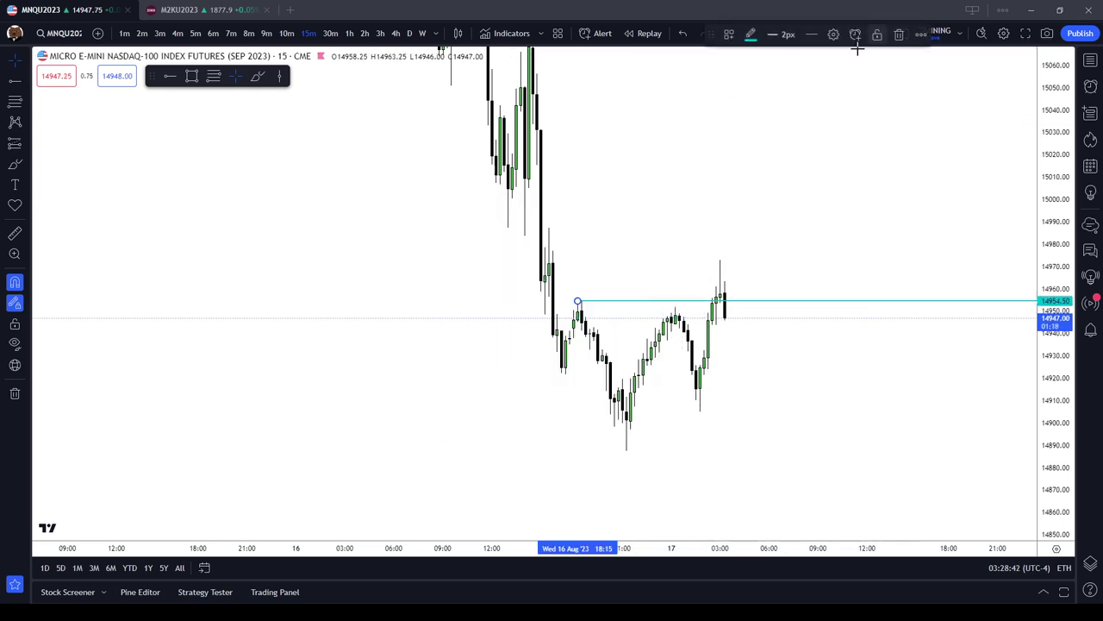
left_click(899, 34)
Step: Examine the 15-minute price swings of 15 and 16 August and the latest highs and lows on 17 August
left_click_drag(707, 160, 773, 388)
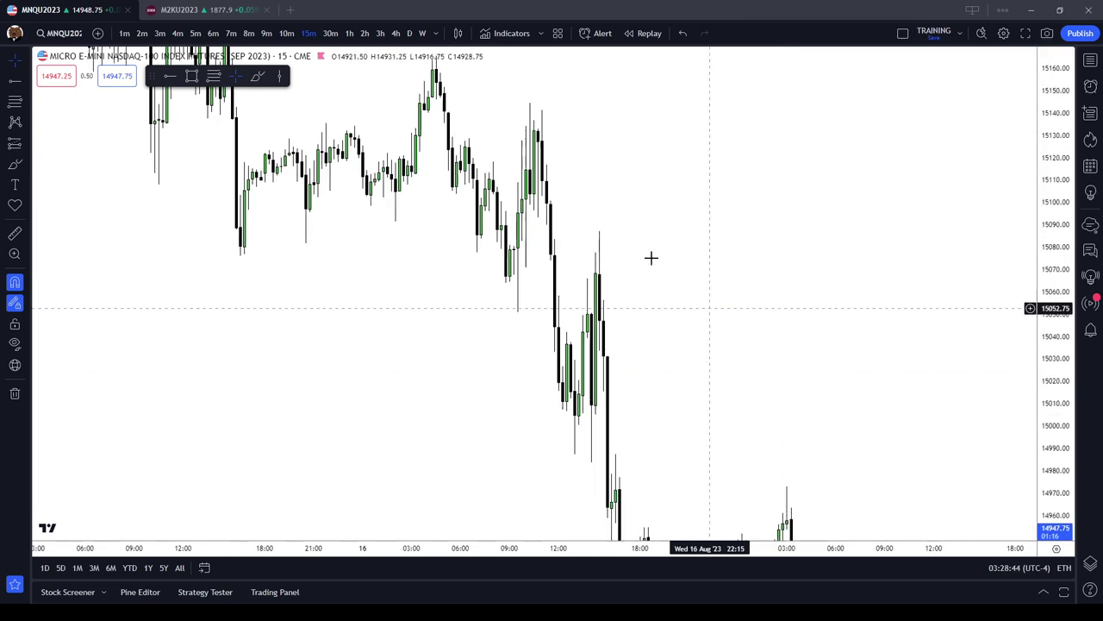
left_click_drag(588, 144, 756, 247)
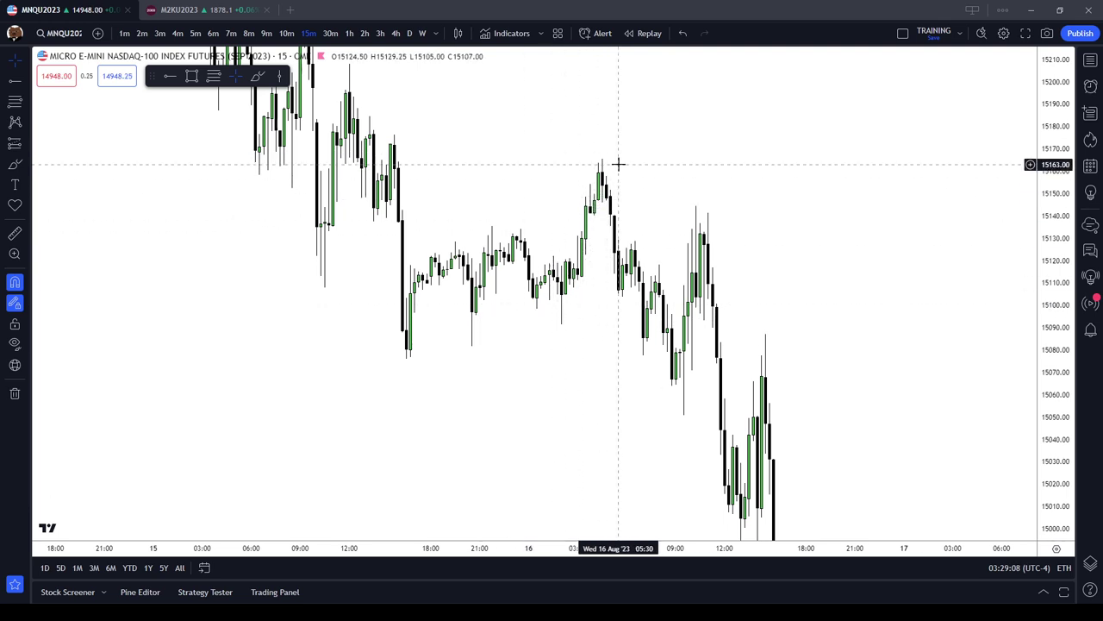
left_click_drag(591, 153, 661, 279)
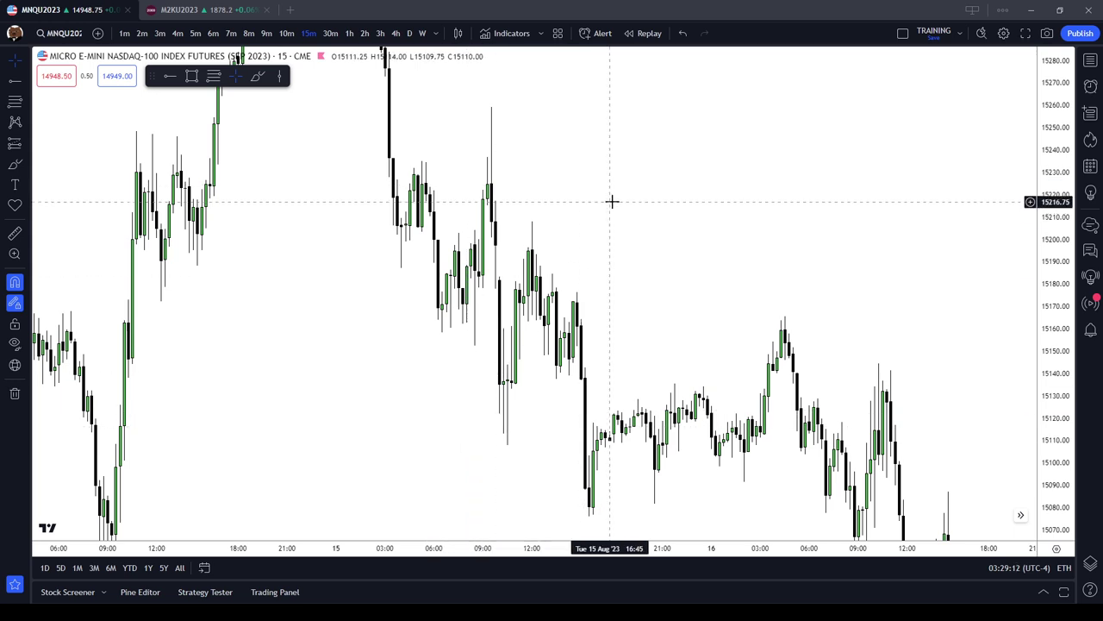
left_click_drag(612, 199, 605, 89)
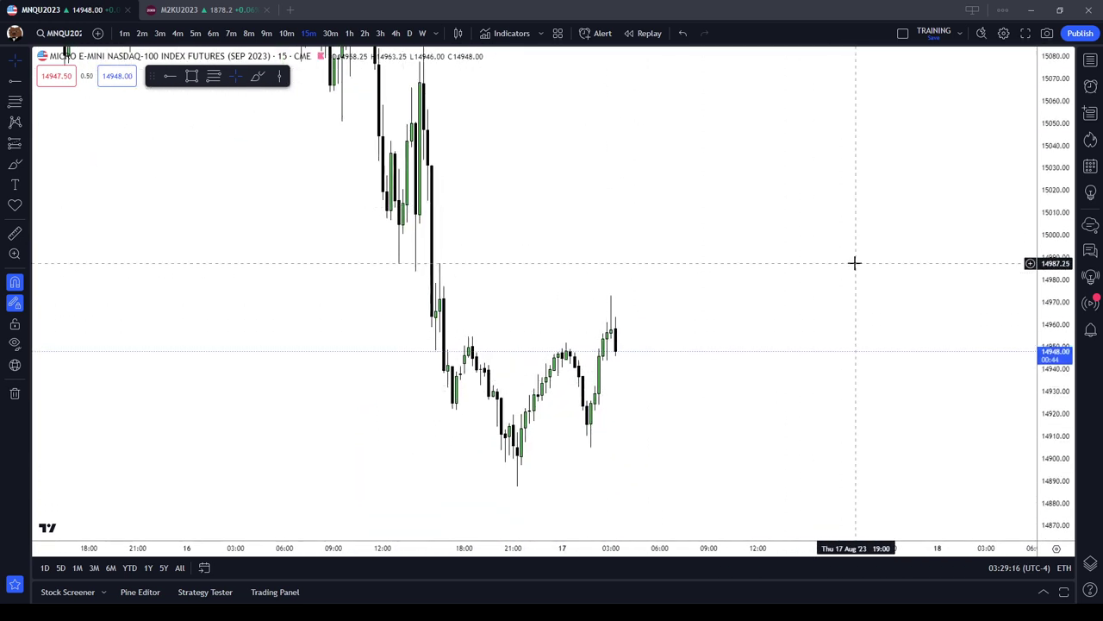
scroll(836, 271, "up", 2)
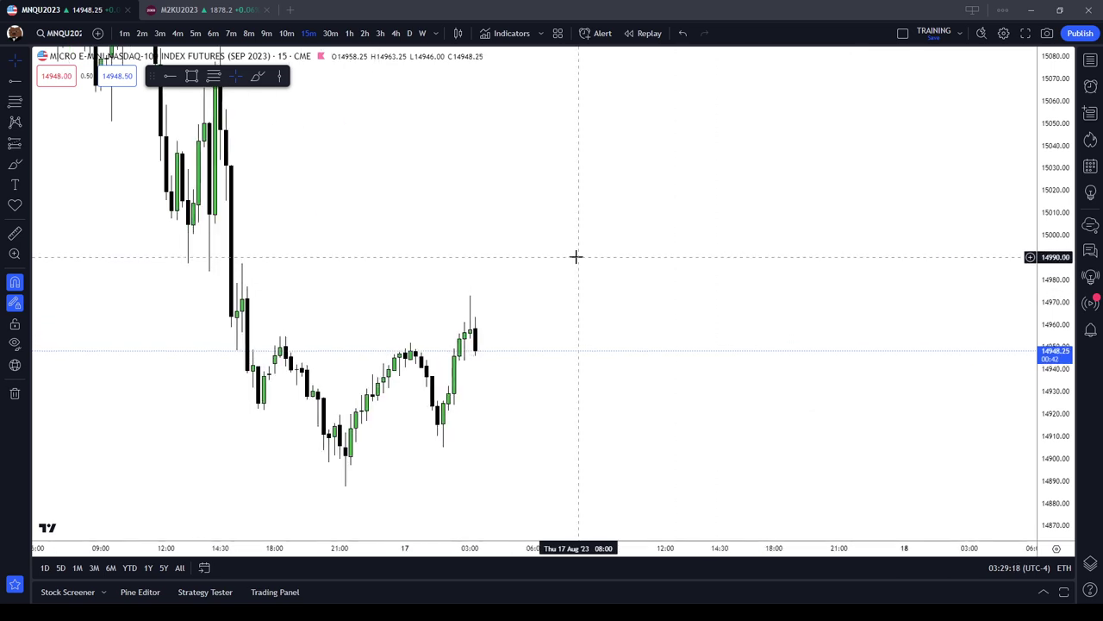
left_click_drag(577, 256, 796, 267)
left_click(258, 76)
scroll(789, 239, "down", 1)
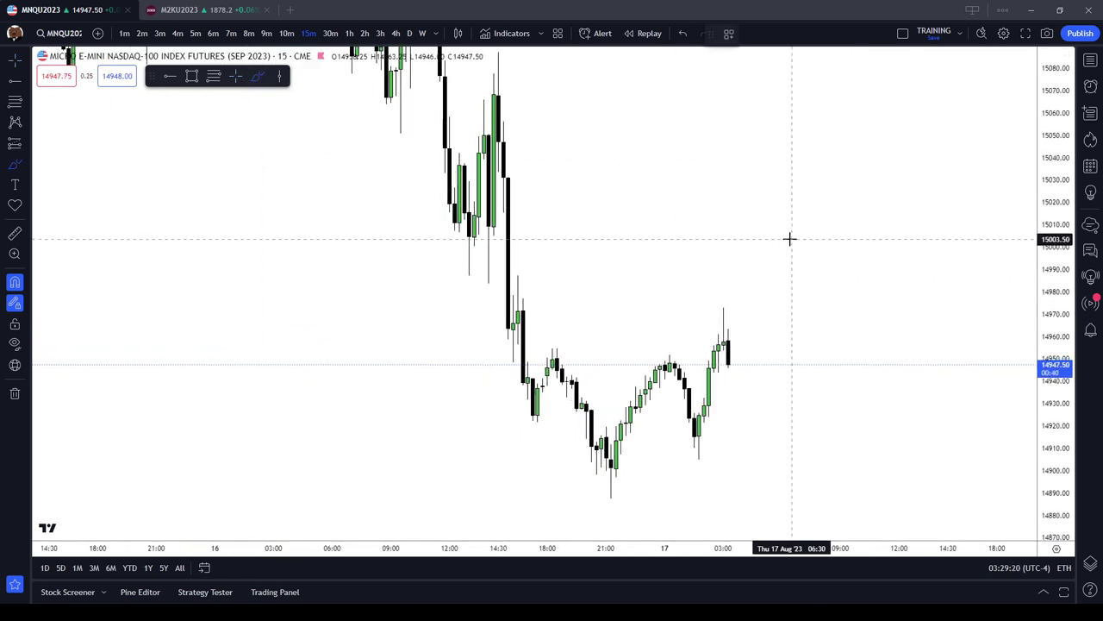
scroll(785, 227, "up", 3)
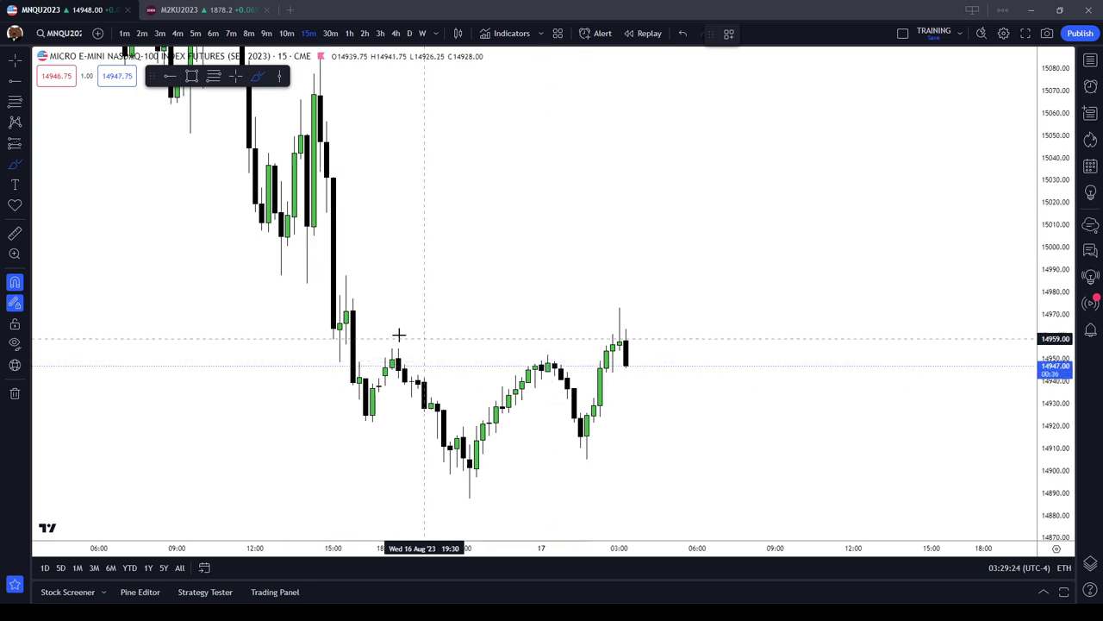
scroll(991, 370, "down", 1)
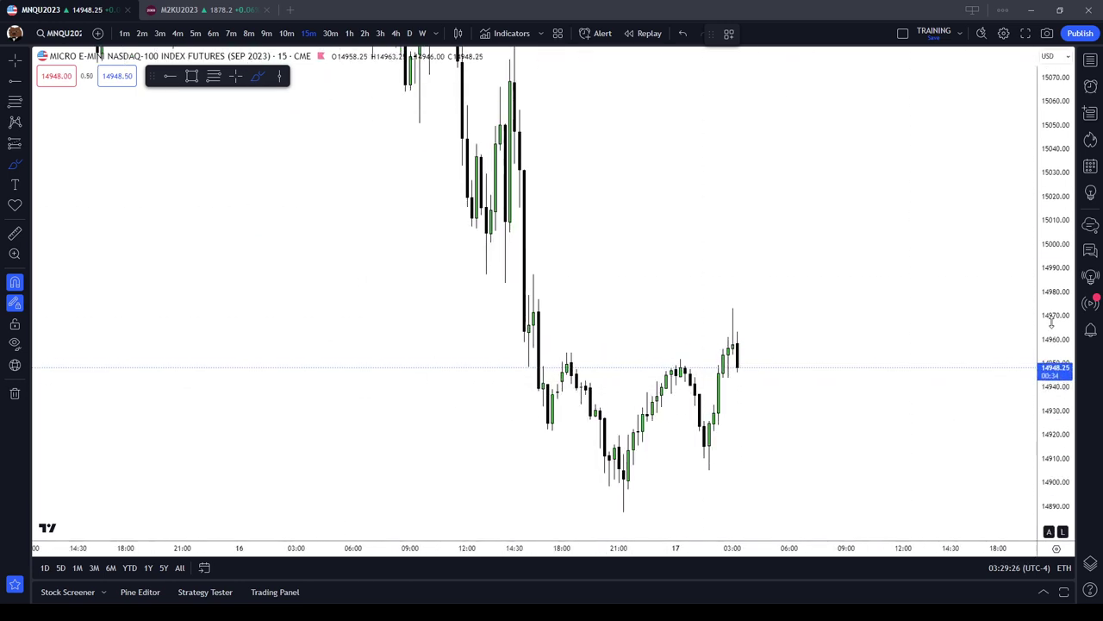
scroll(852, 192, "up", 2)
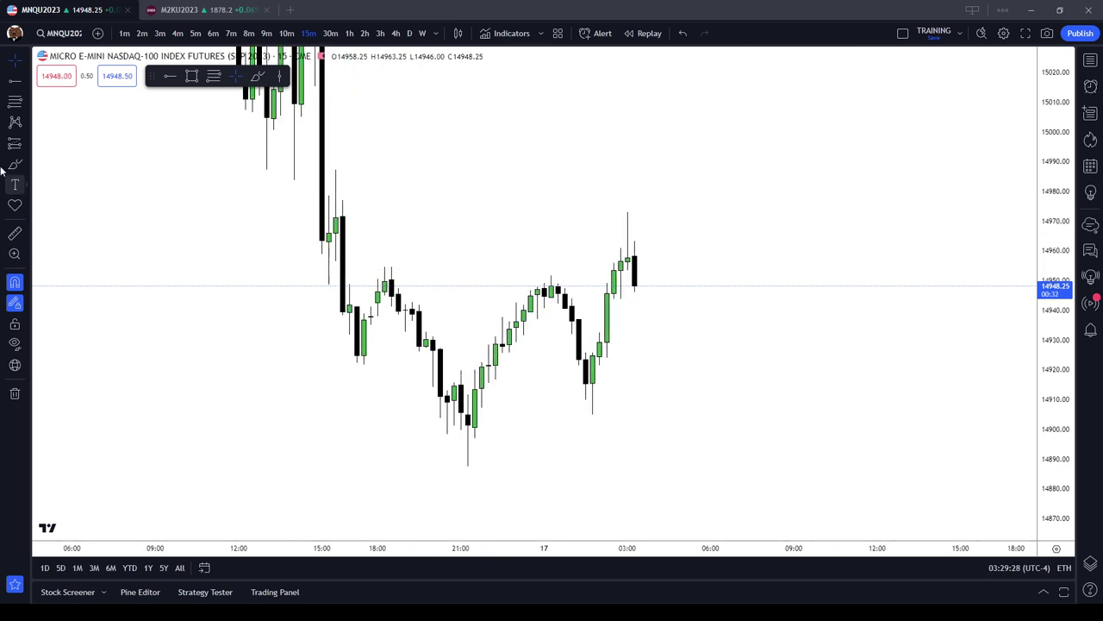
Step: Set the chart to the 5-minute timeframe and rescale it to show the swings of 16 and 17 August
left_click(195, 33)
scroll(689, 184, "down", 5)
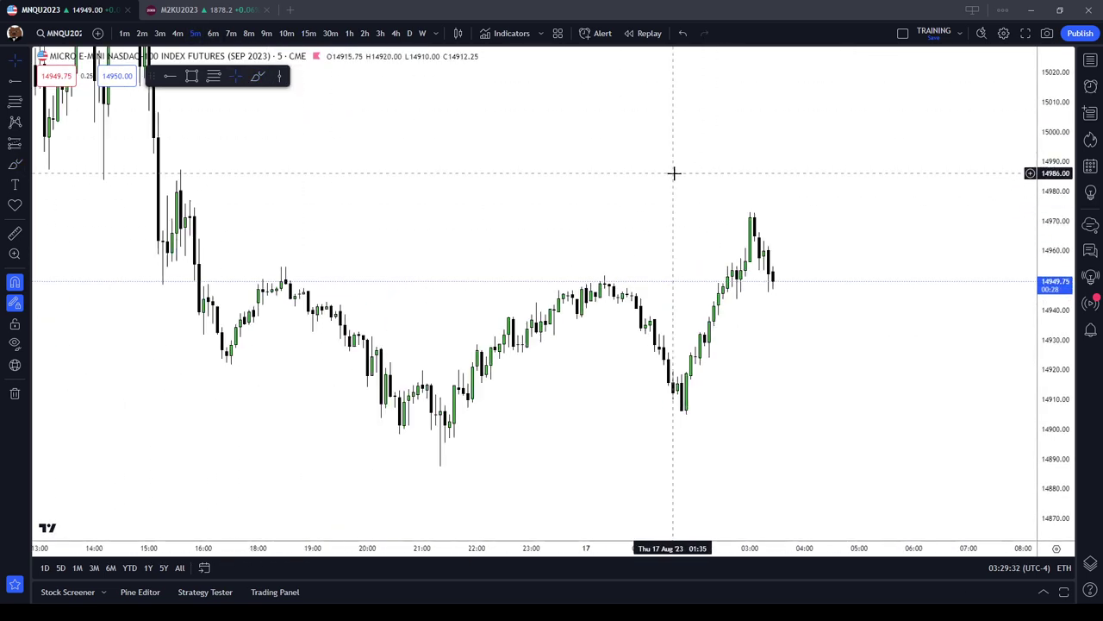
left_click_drag(712, 238, 663, 222)
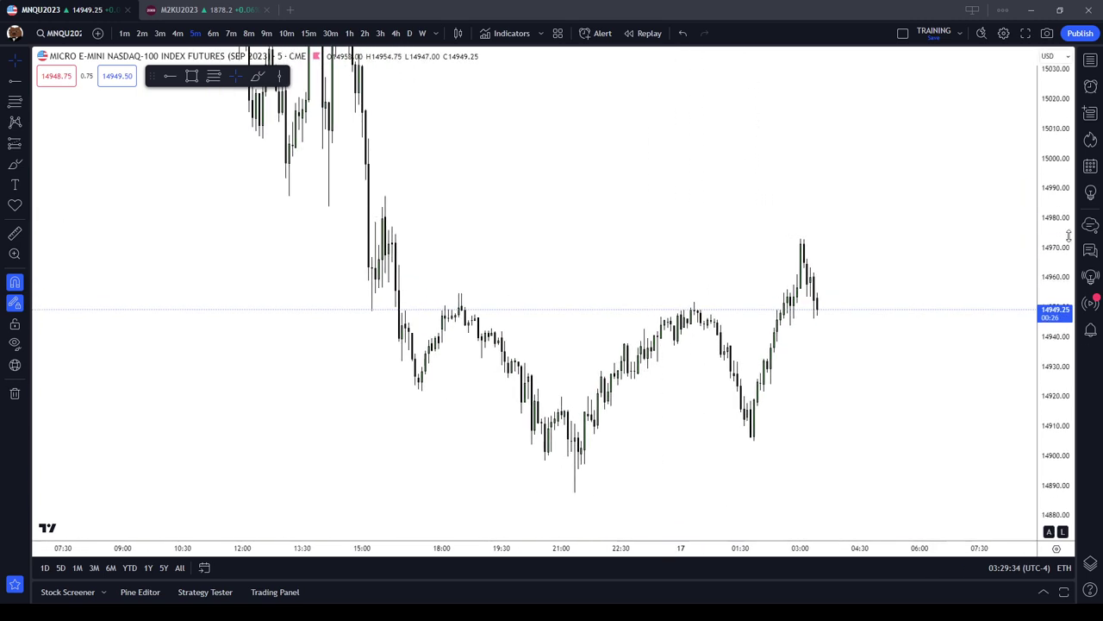
left_click_drag(1060, 222, 1060, 312)
left_click_drag(667, 196, 632, 195)
scroll(803, 291, "up", 2)
scroll(804, 292, "up", 1)
scroll(632, 195, "down", 4)
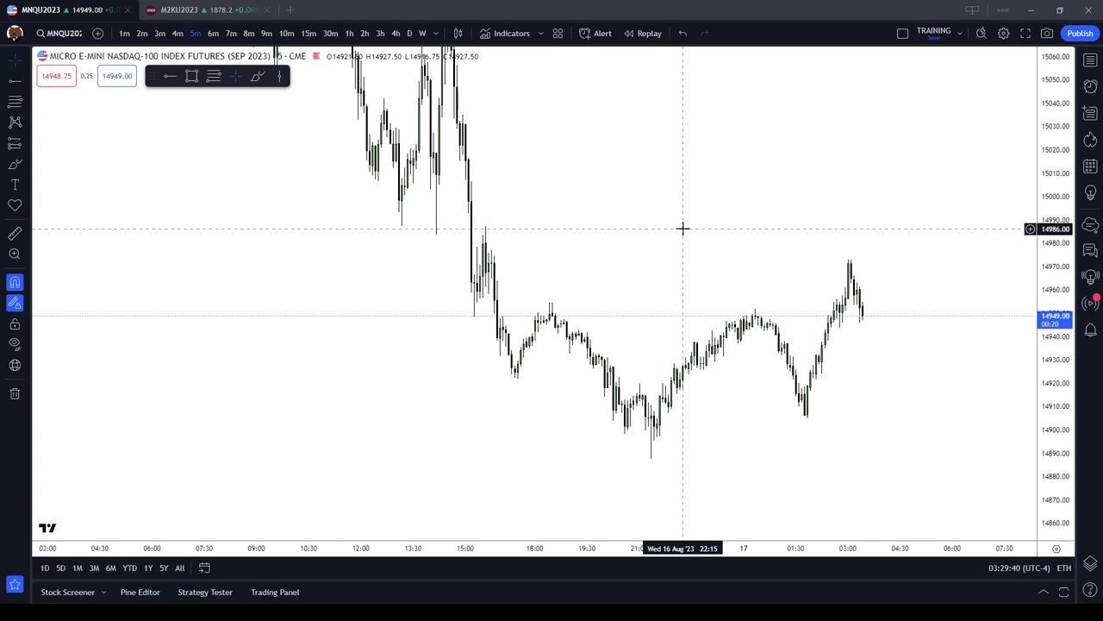
scroll(683, 229, "up", 2)
Step: Mark with the Brush the swing low near 09:30 and the swing high near 10:15 on 16 August
left_click_drag(306, 228, 518, 482)
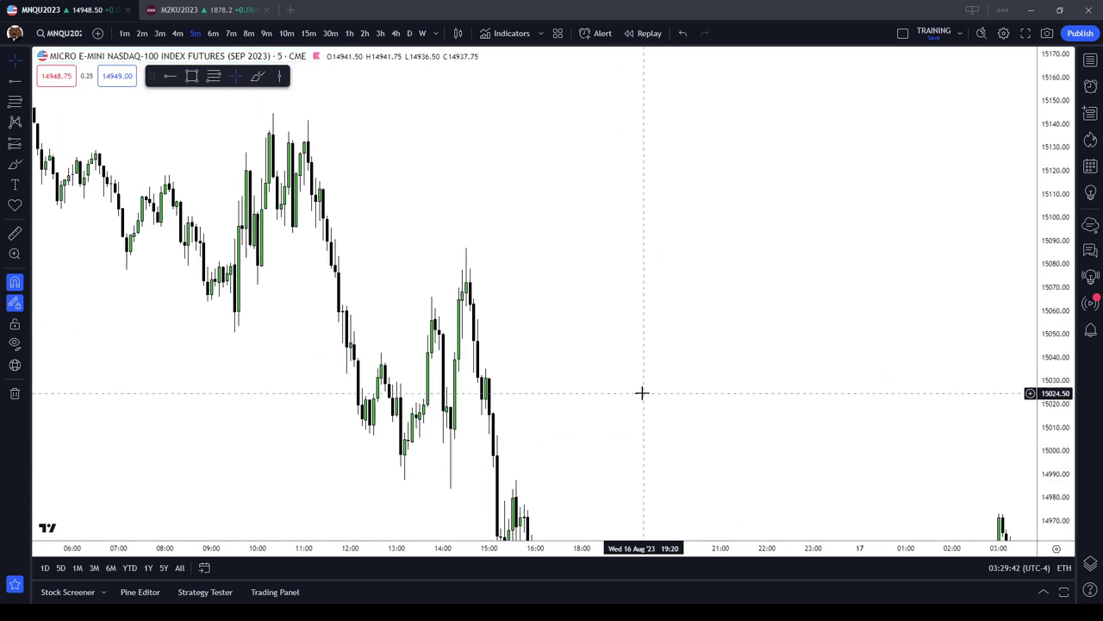
left_click_drag(570, 187, 856, 286)
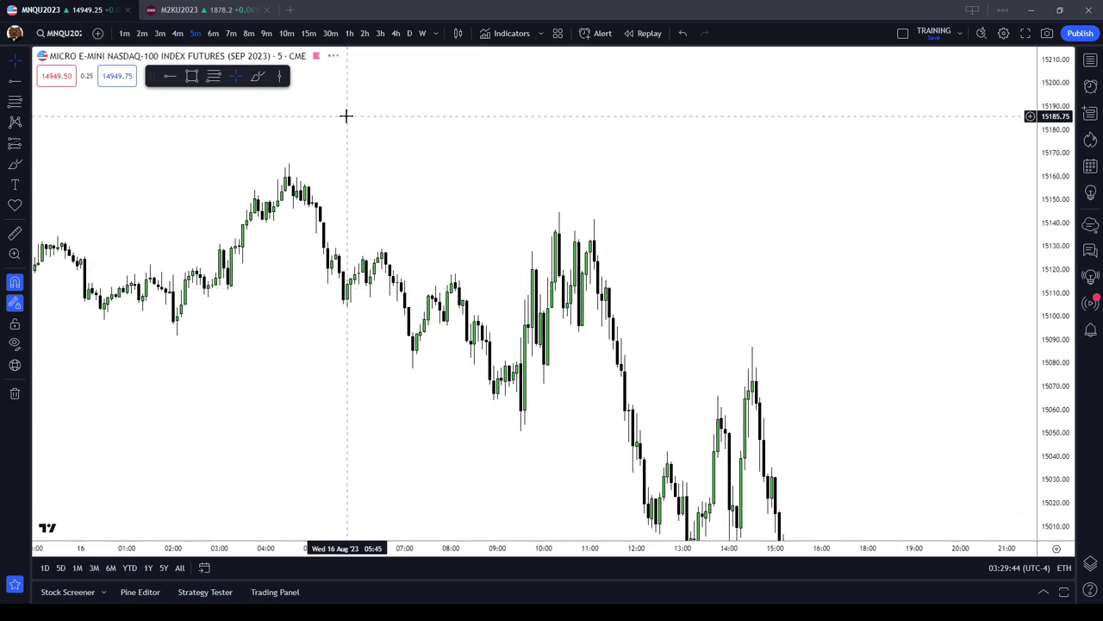
left_click(258, 78)
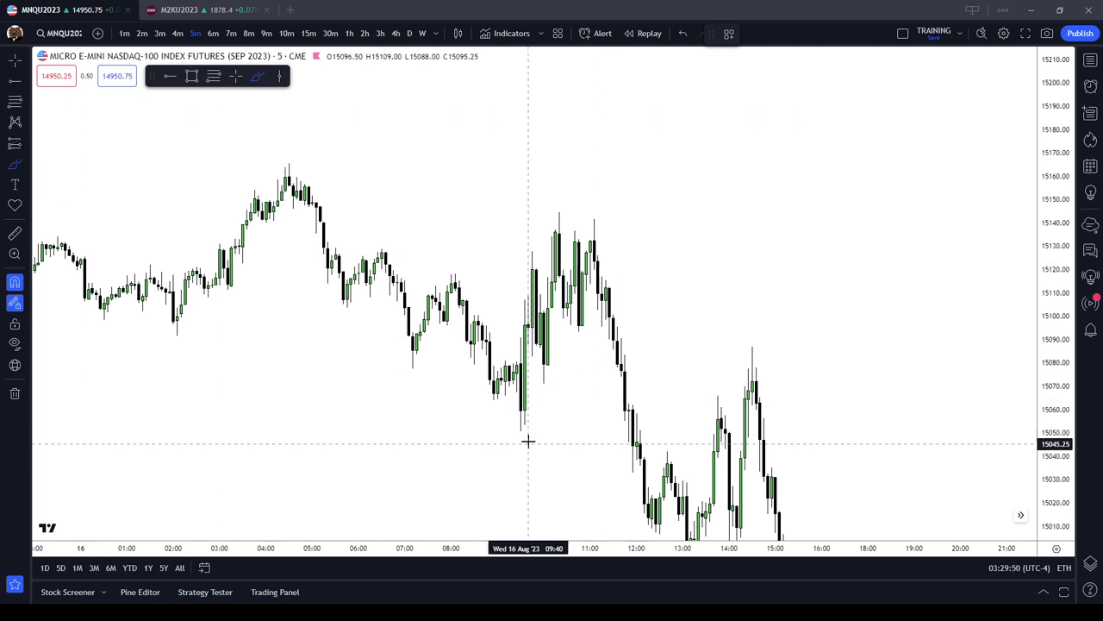
mouse_move(535, 420)
left_mouse_down()
mouse_move(522, 426)
mouse_move(533, 421)
left_mouse_up()
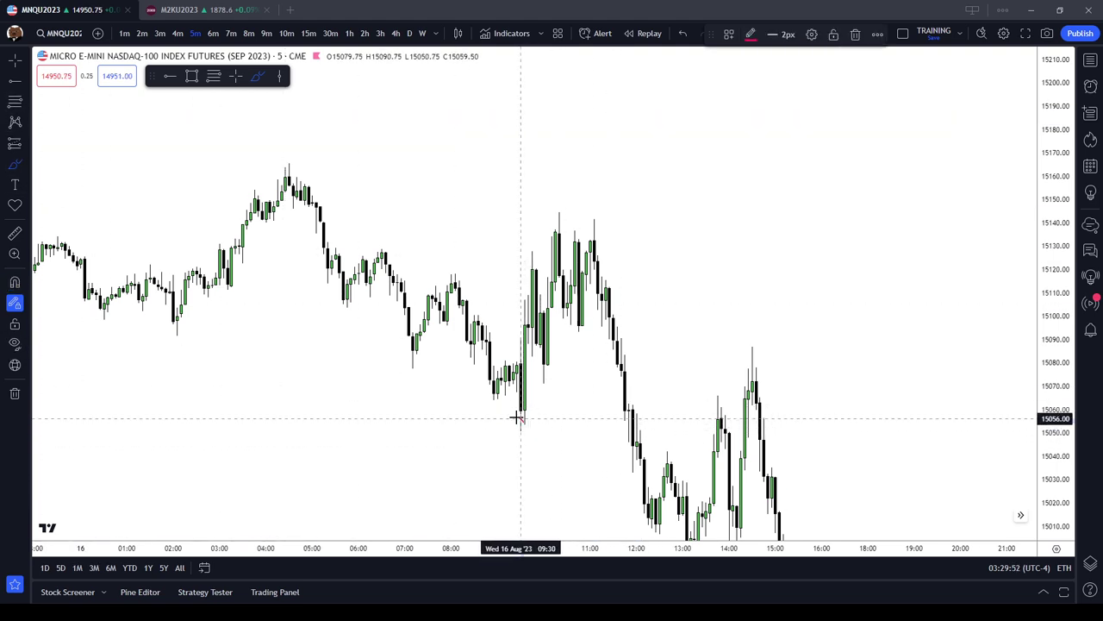
left_click_drag(570, 209, 554, 220)
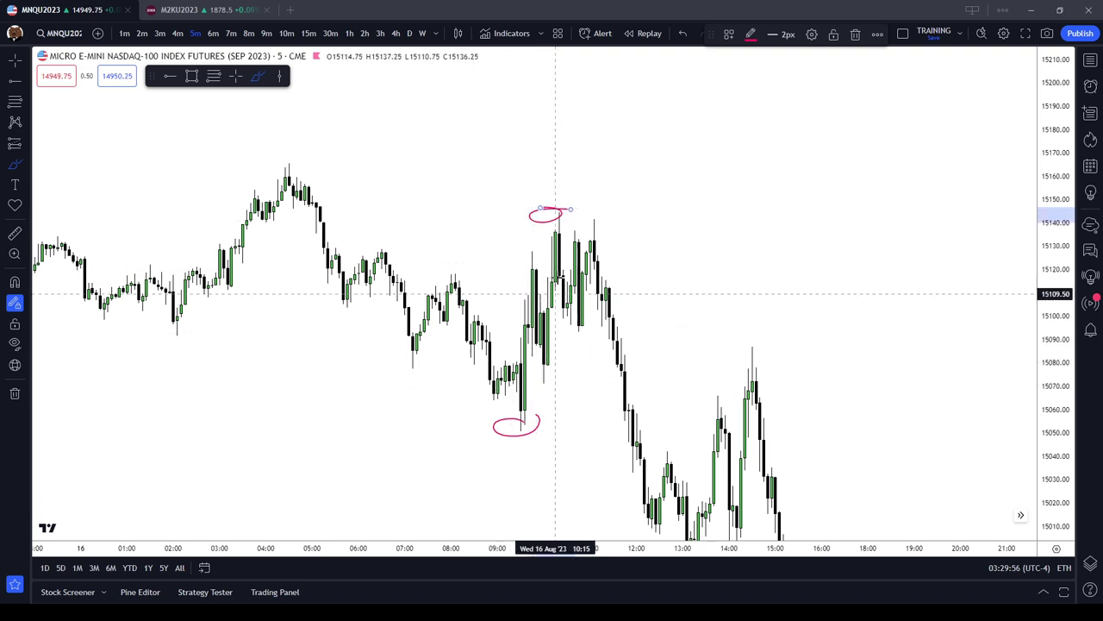
Step: Brush short horizontal lines at the highs near 08:00 and 06:30 and beside the drop just after 05:00 on 16 August
left_click_drag(483, 274, 443, 275)
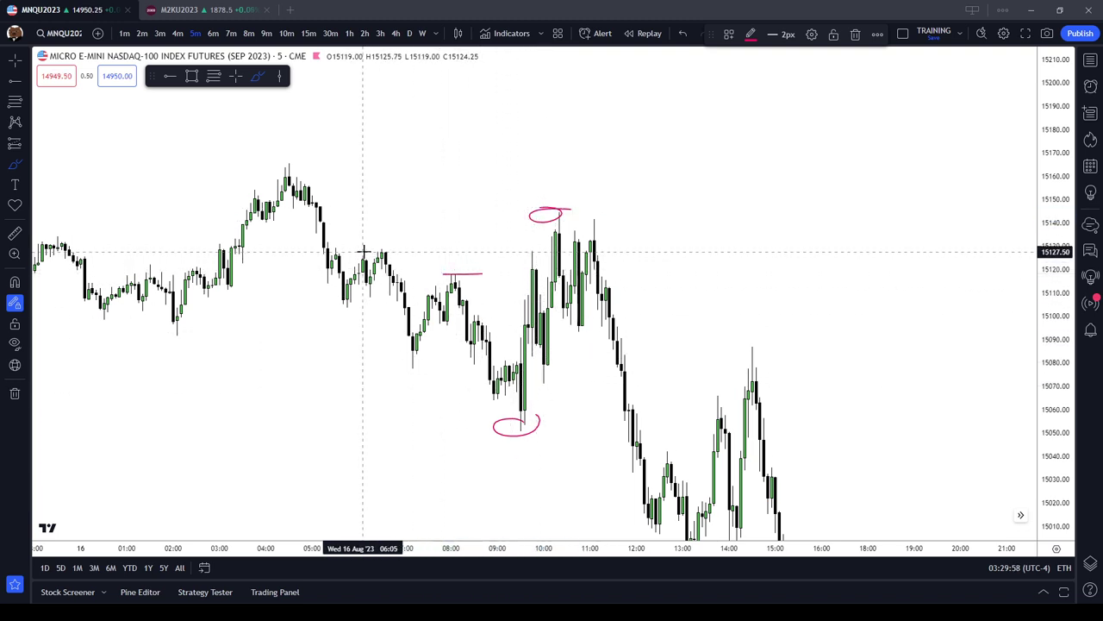
left_click_drag(365, 251, 409, 251)
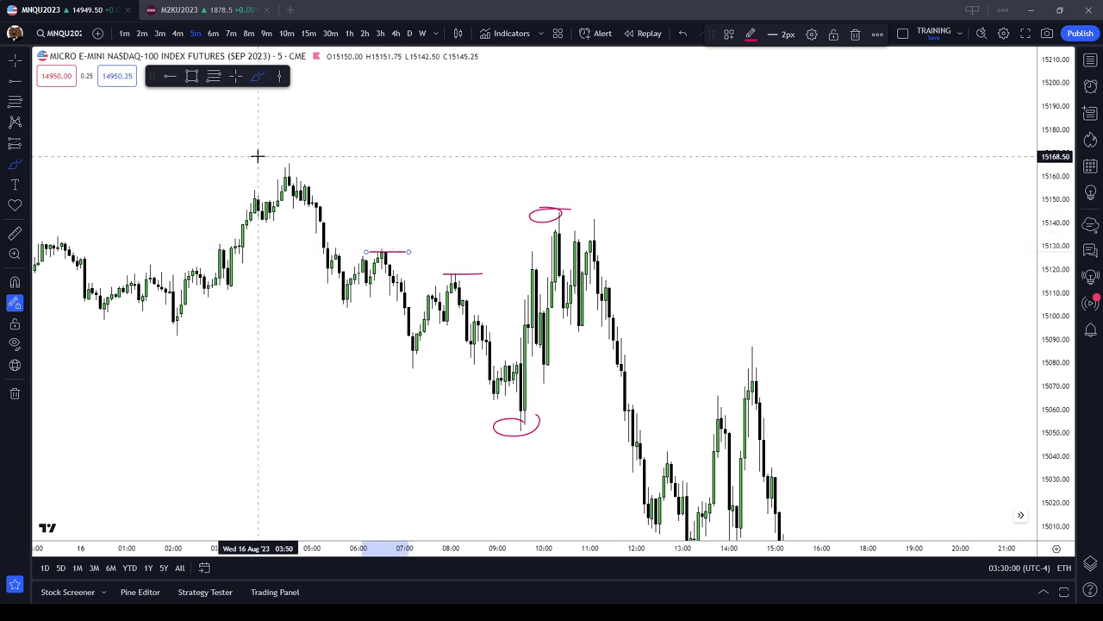
left_click_drag(316, 222, 335, 221)
Step: Delete the short brush line just after 05:00 and remove all remaining drawings from the chart
left_click(856, 35)
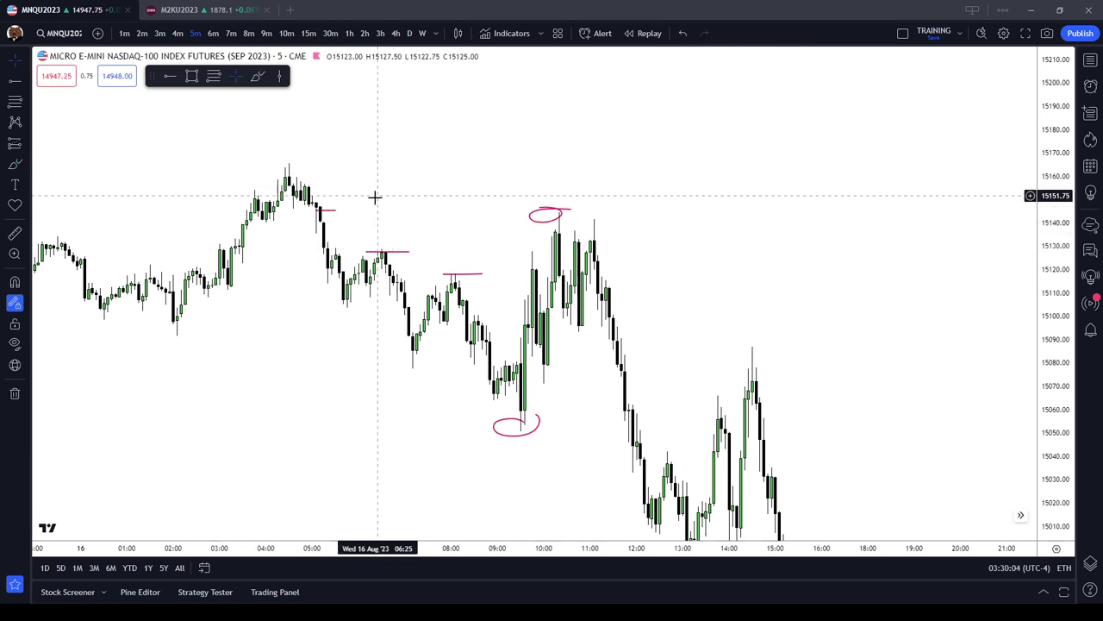
left_click(330, 212)
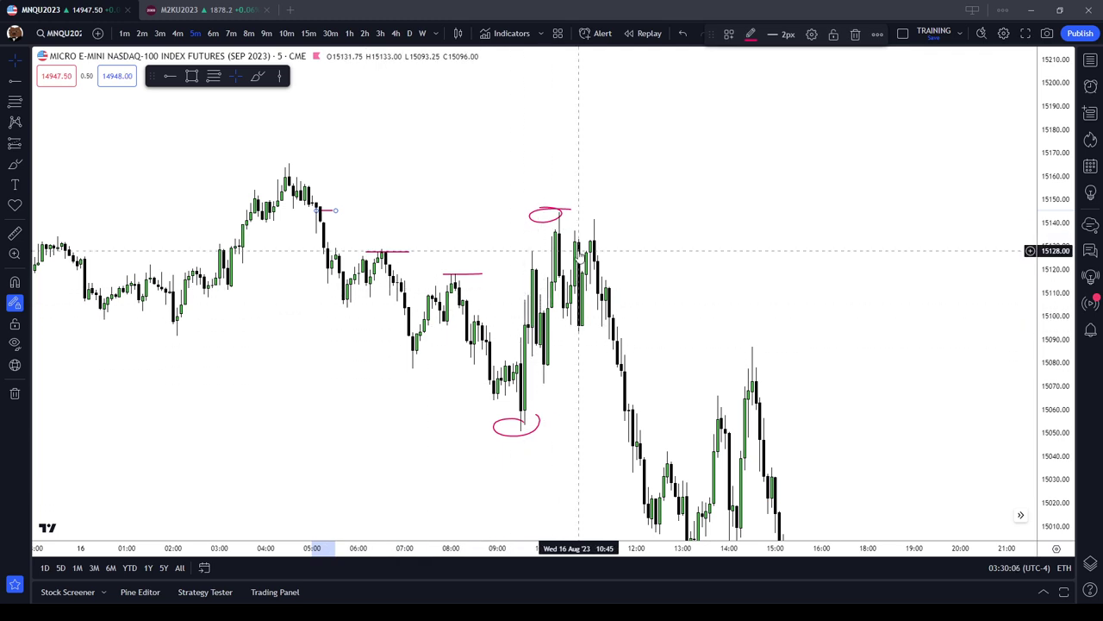
left_click(856, 36)
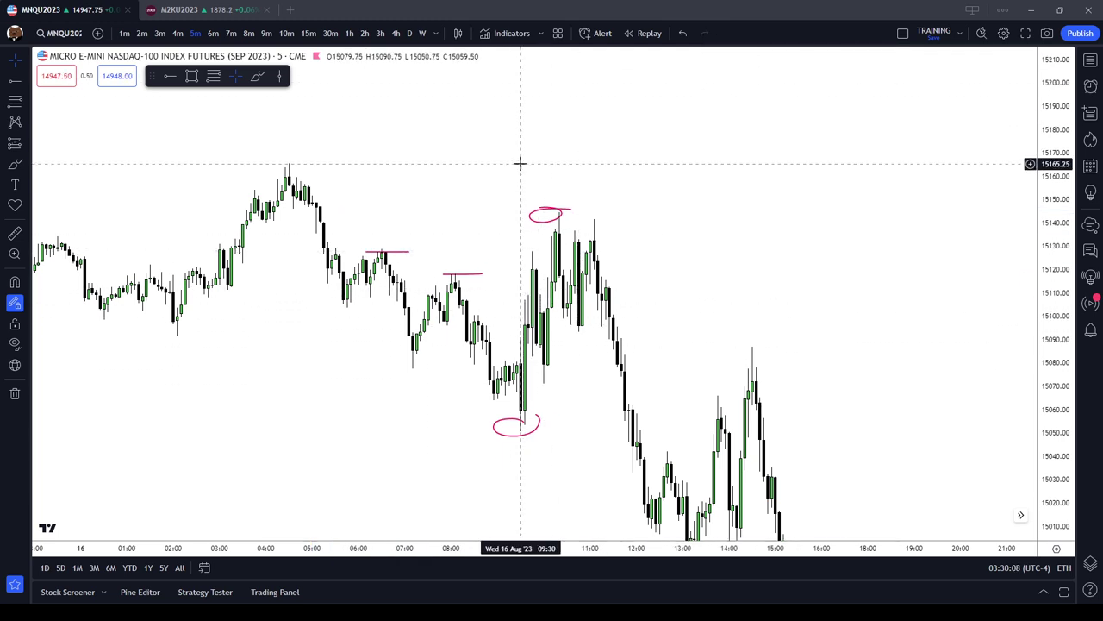
right_click(655, 178)
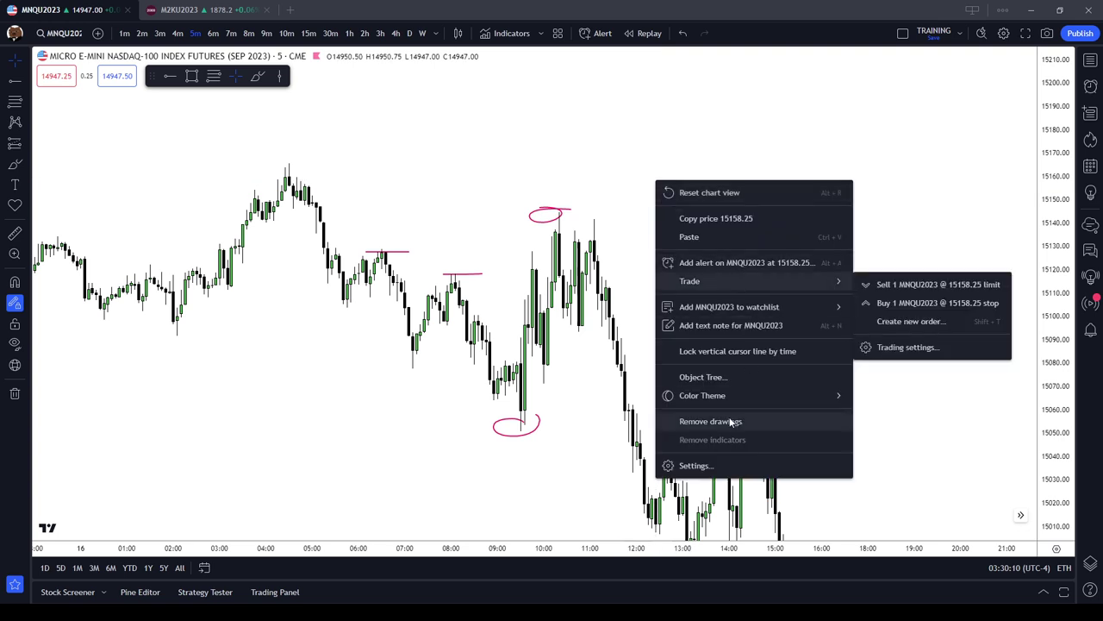
left_click(732, 421)
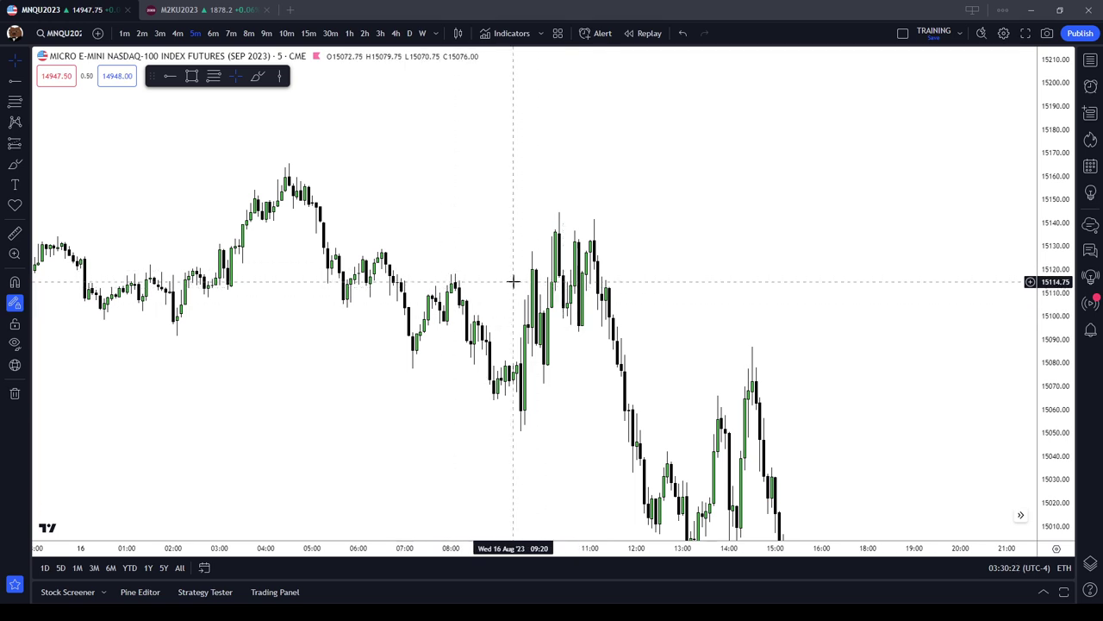
Step: Brush a horizontal line at the swing low near 09:30 on 16 August, extending to about 13:15
scroll(552, 275, "up", 2)
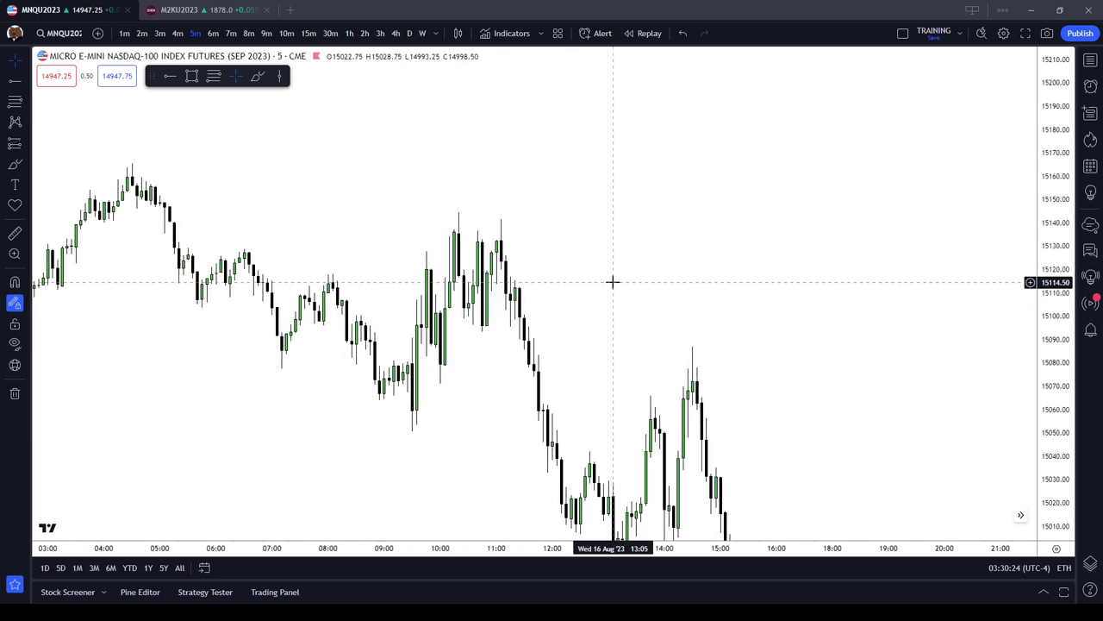
left_click(257, 76)
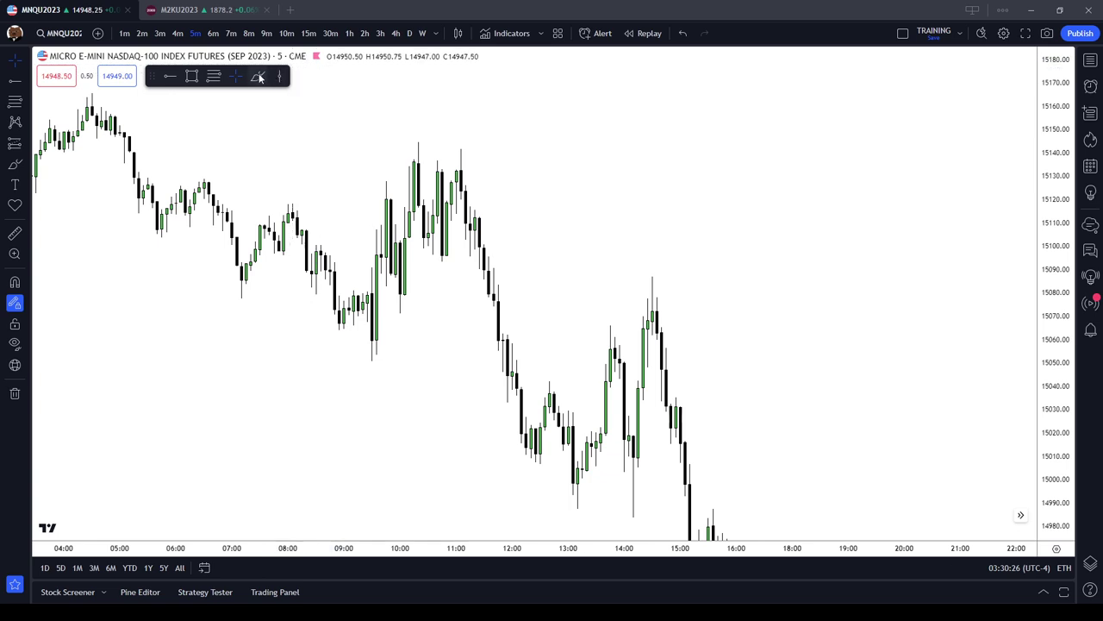
left_click_drag(348, 362, 586, 361)
key("Escape")
left_click_drag(606, 252, 575, 218)
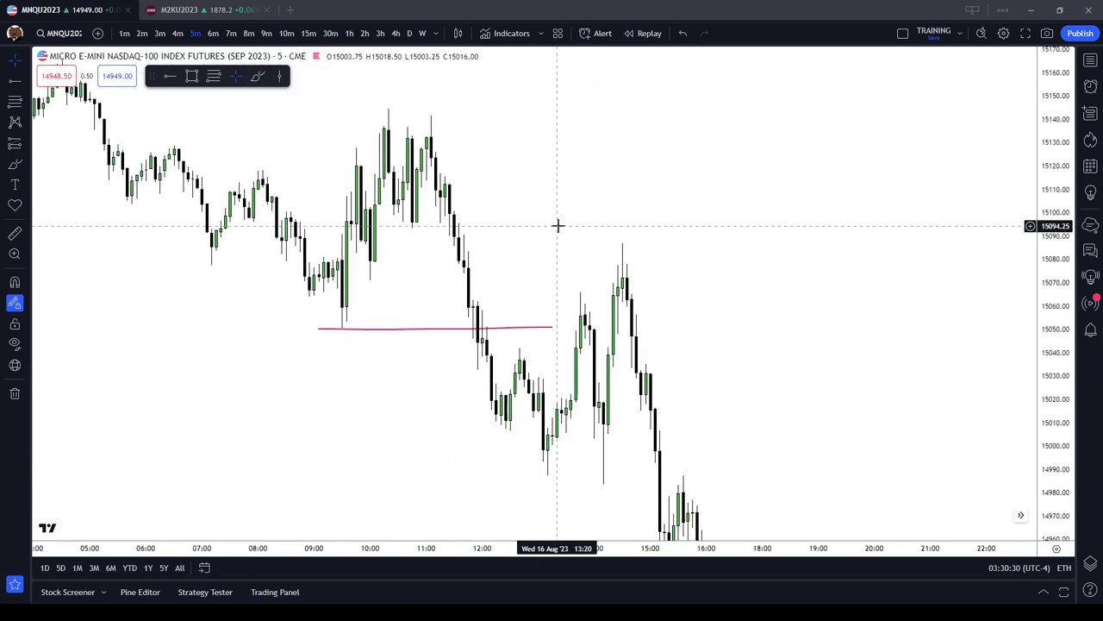
Step: Change the colour of the brushed swing-low line to purple
left_click(529, 329)
left_click(748, 38)
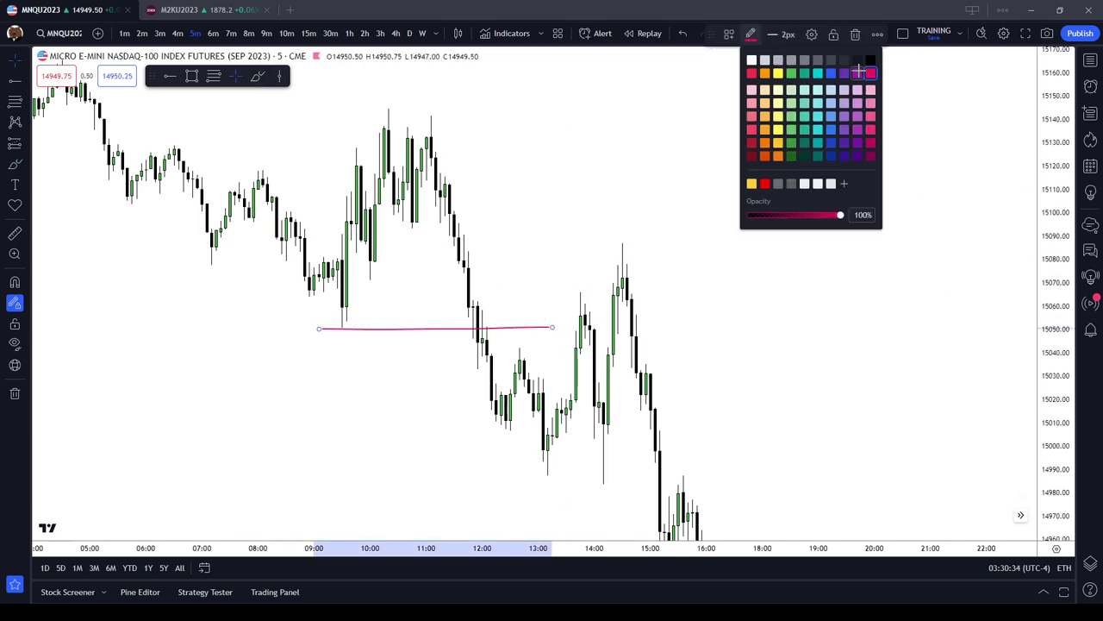
left_click(739, 131)
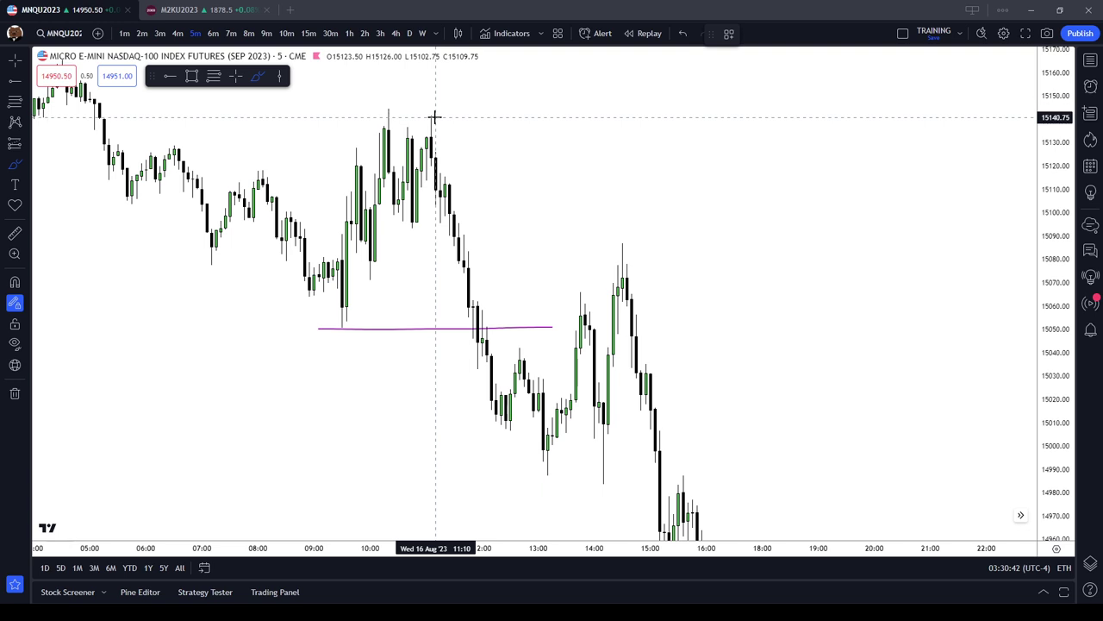
Step: Brush descending lines along both sides of the drop after the 11:00 high on 16 August, and remove all drawings
left_click_drag(436, 116, 565, 405)
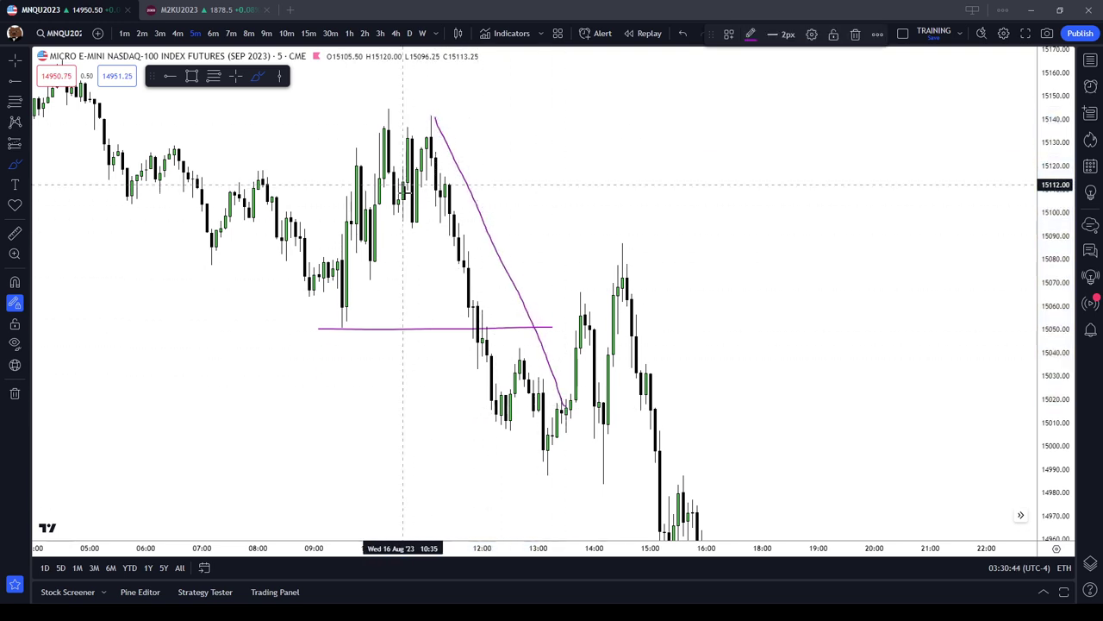
left_click_drag(403, 185, 510, 462)
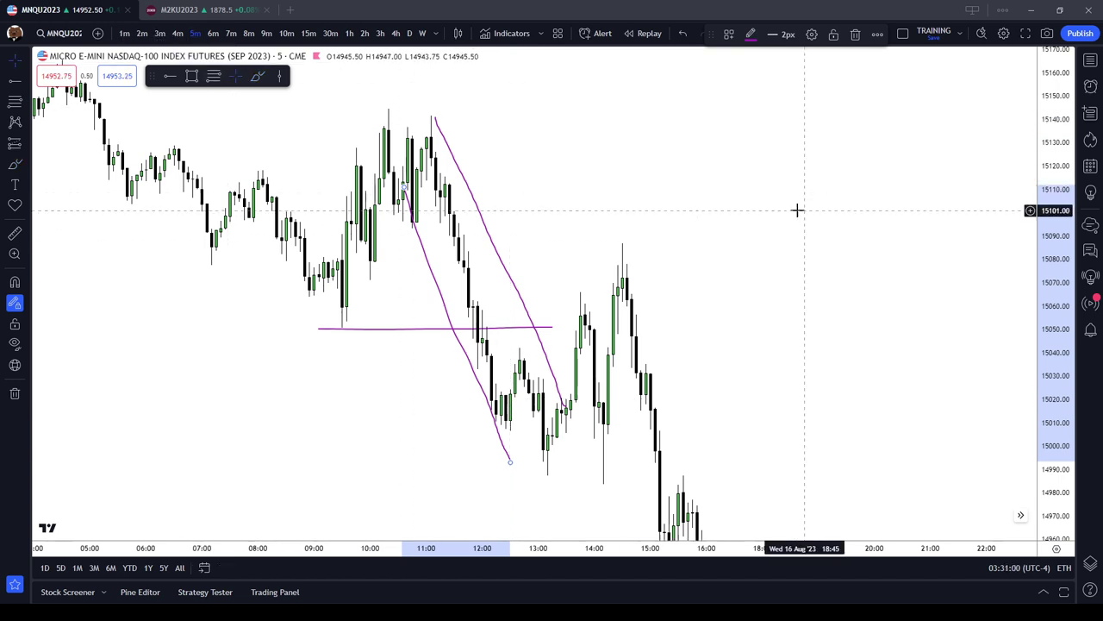
right_click(687, 208)
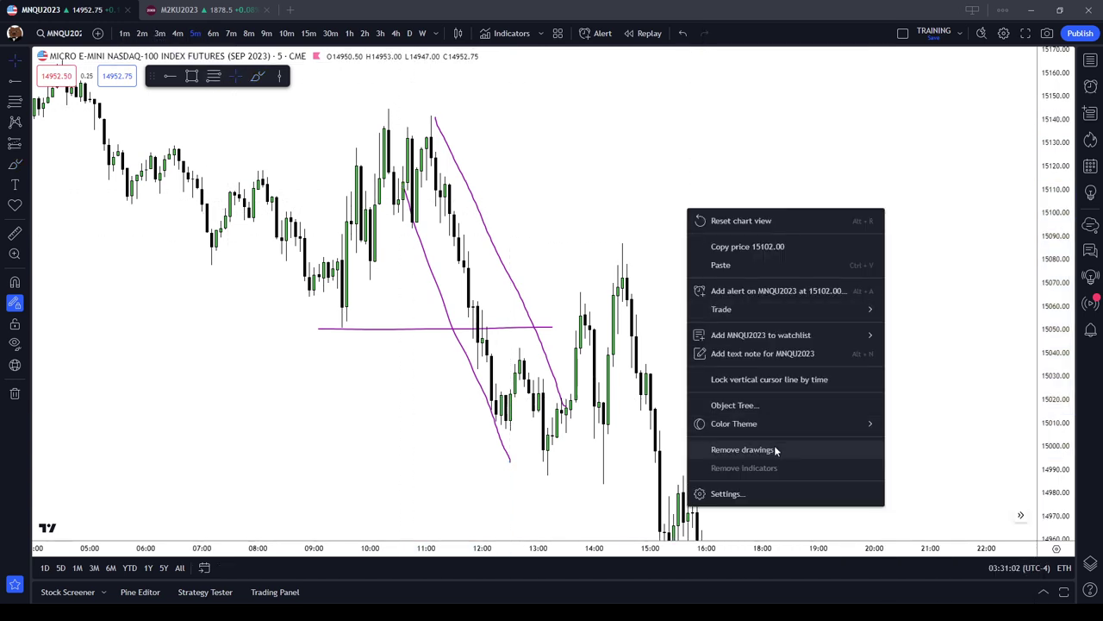
left_click(776, 450)
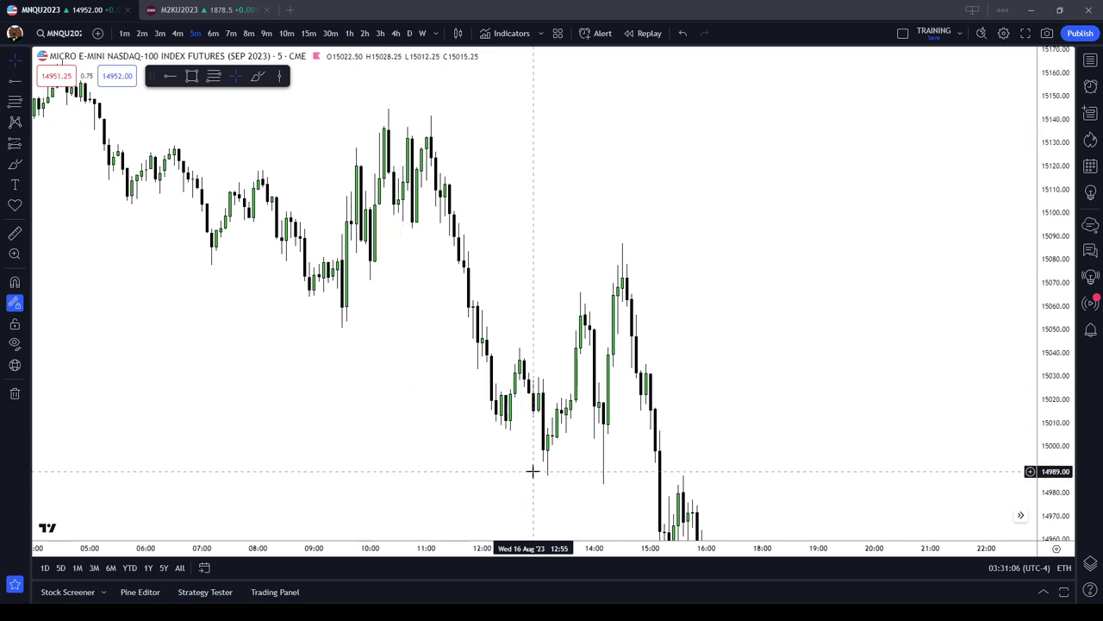
Step: With magnet snapping on, place a horizontal ray at the 14983.75 swing low just after 14:00 on 16 August
scroll(501, 163, "up", 2)
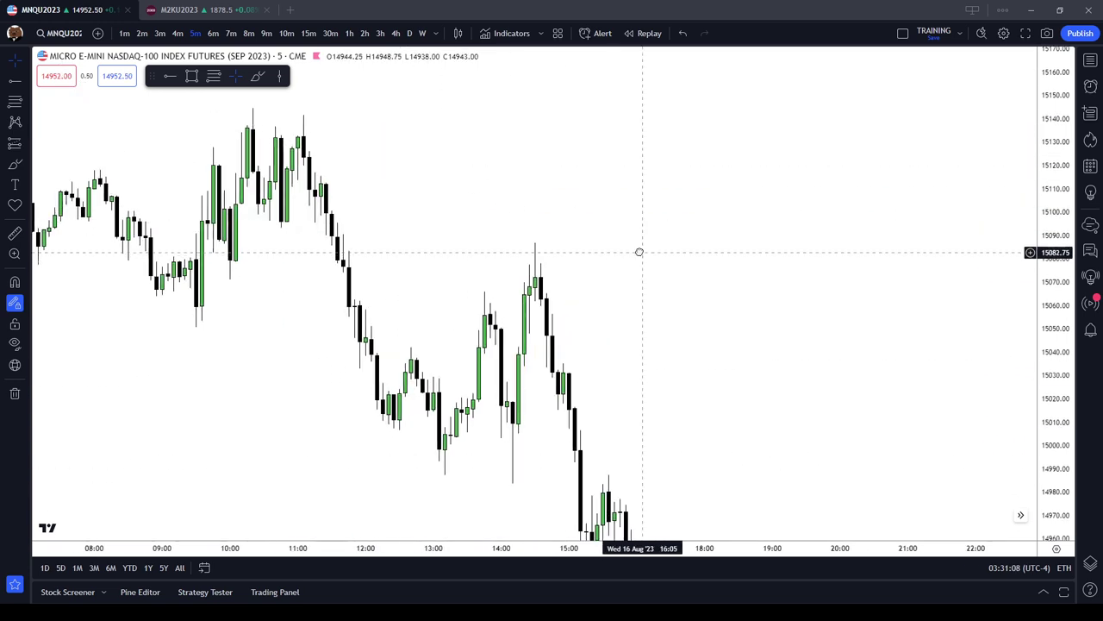
left_click_drag(640, 251, 596, 165)
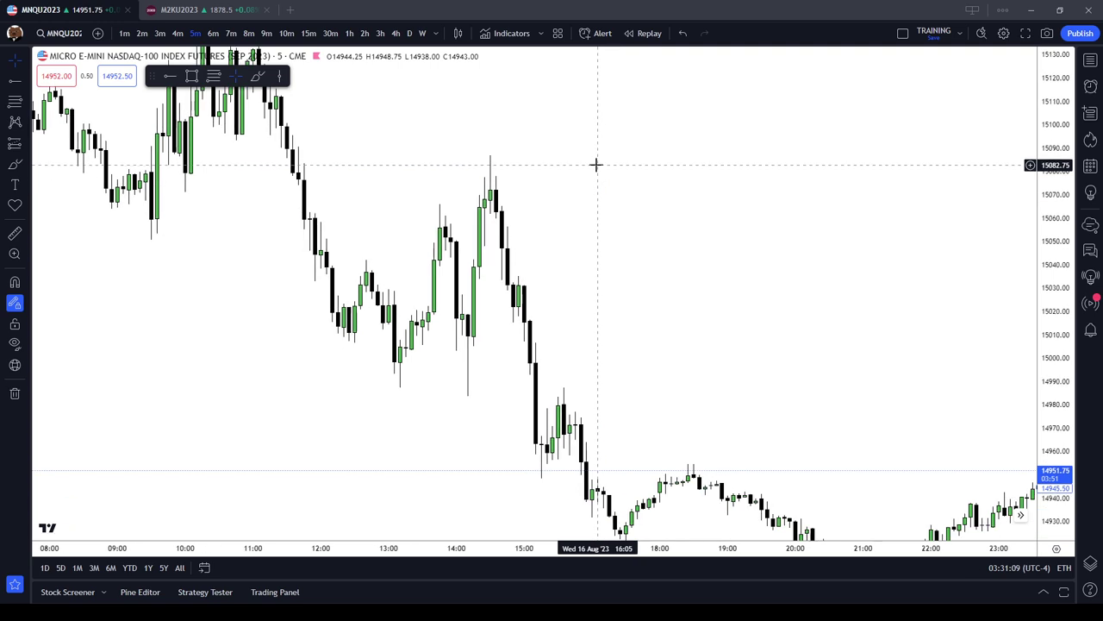
left_click(15, 282)
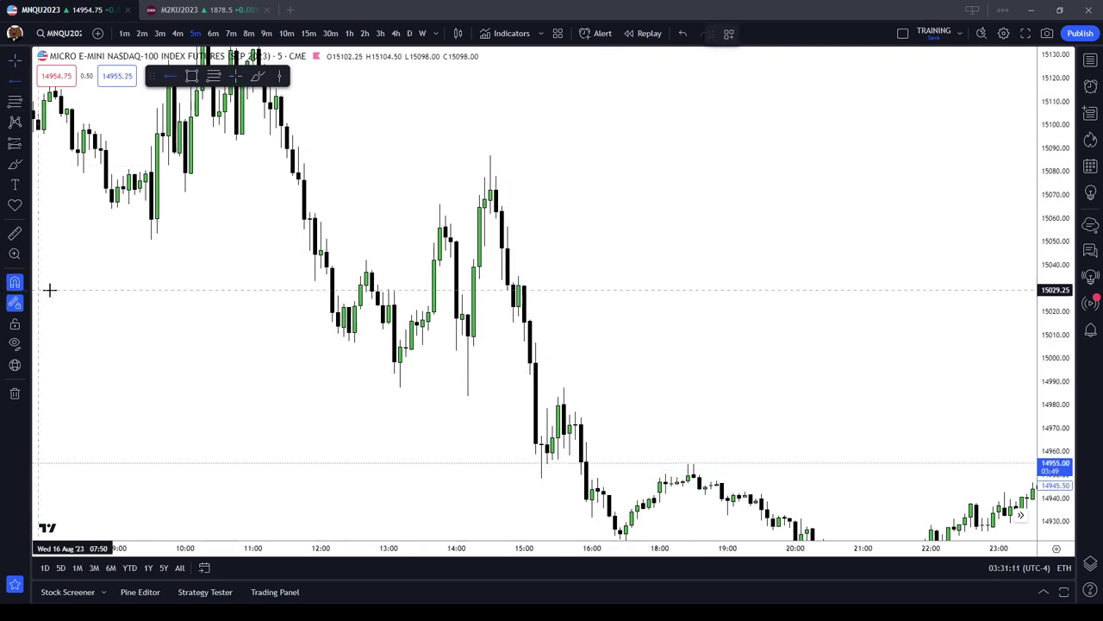
left_click(465, 411)
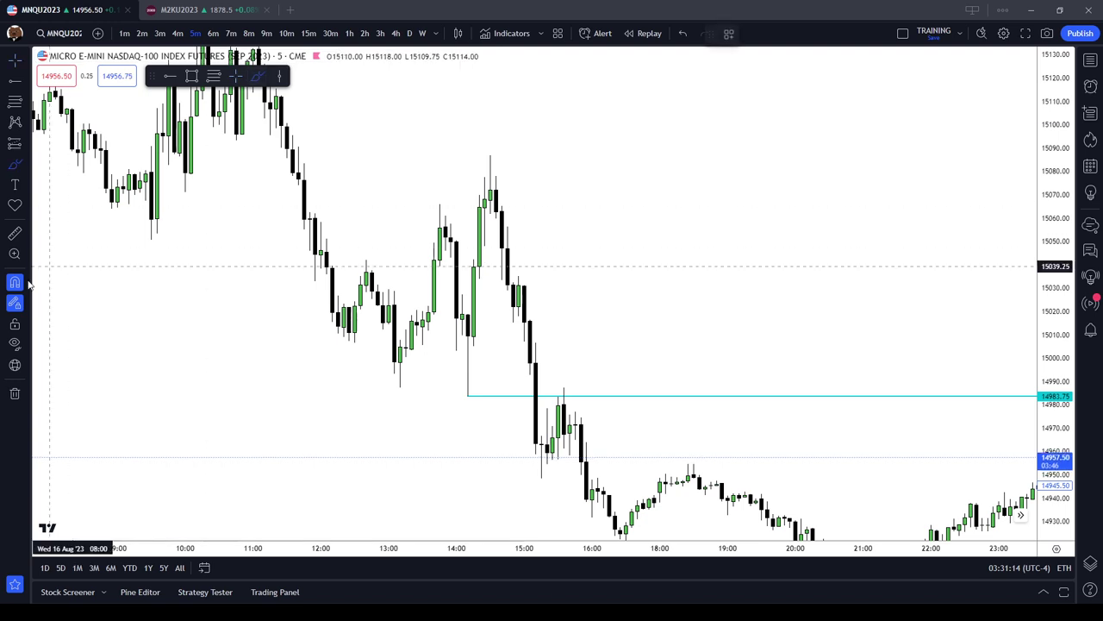
Step: Brush ovals at the 14:30 high and the pause near 15:00 plus lines along both sides of the drop, and remove all drawings
mouse_move(498, 153)
left_mouse_down()
mouse_move(487, 150)
mouse_move(608, 457)
left_mouse_up()
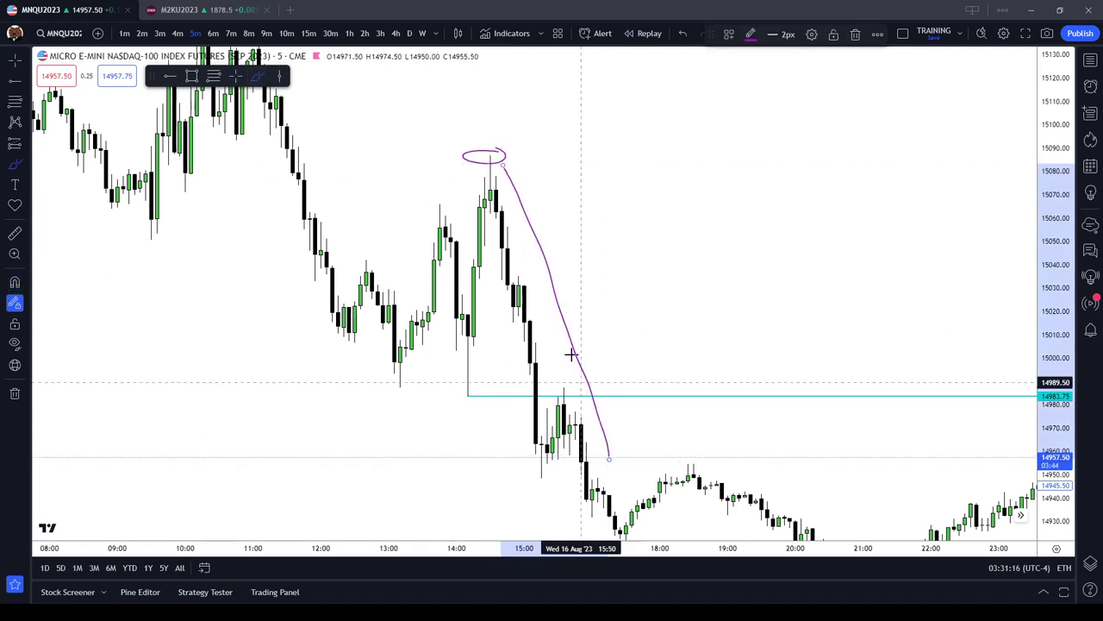
left_click_drag(458, 207, 545, 441)
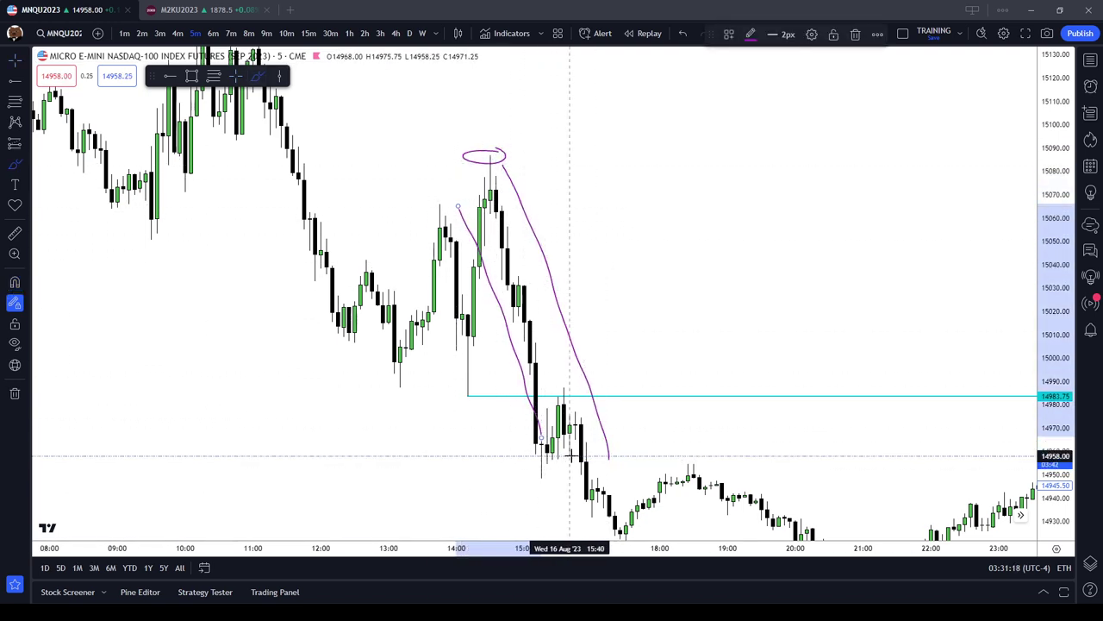
left_click_drag(542, 284, 517, 314)
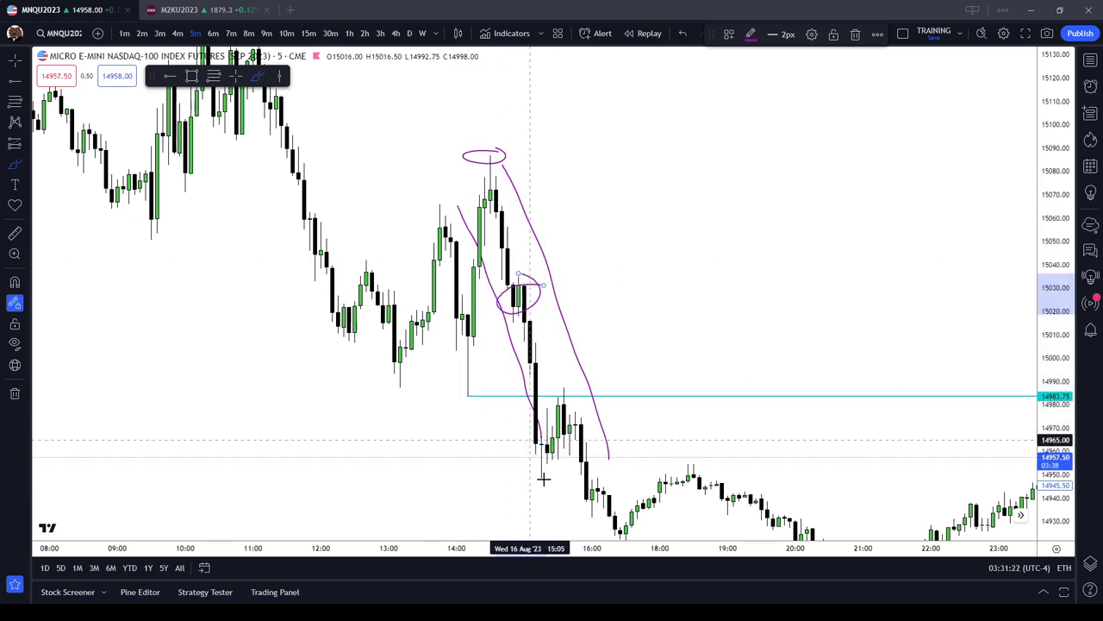
right_click(810, 302)
left_click(849, 544)
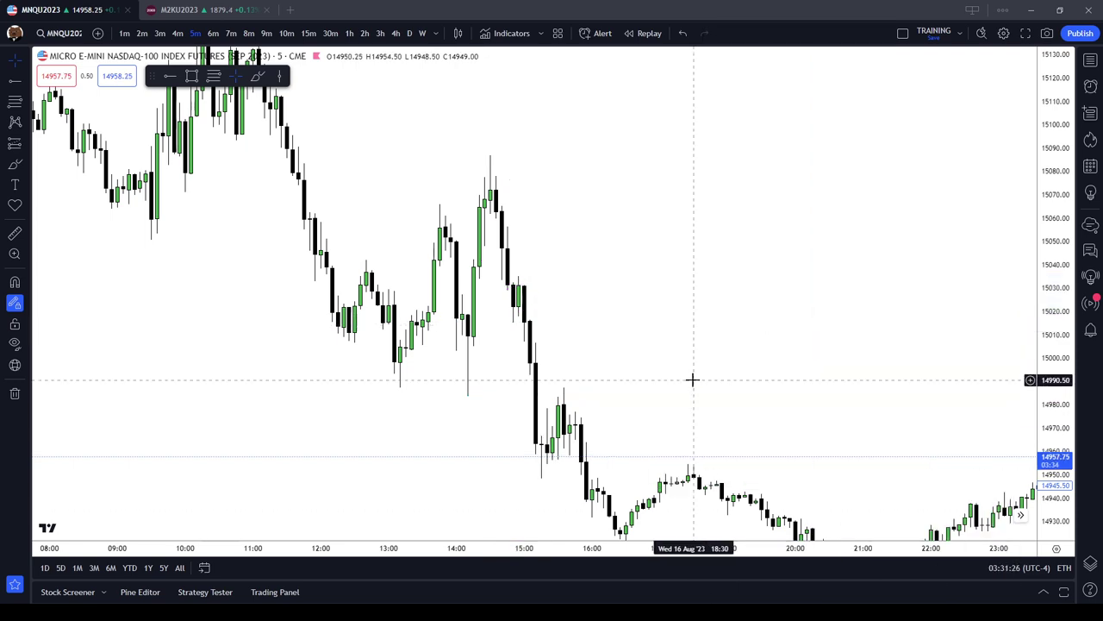
Step: Brush lines along both sides of the rise from the low near 02:00 on 17 August and one down the preceding drop from about 00:30
scroll(788, 385, "down", 3)
left_click_drag(780, 378, 326, 230)
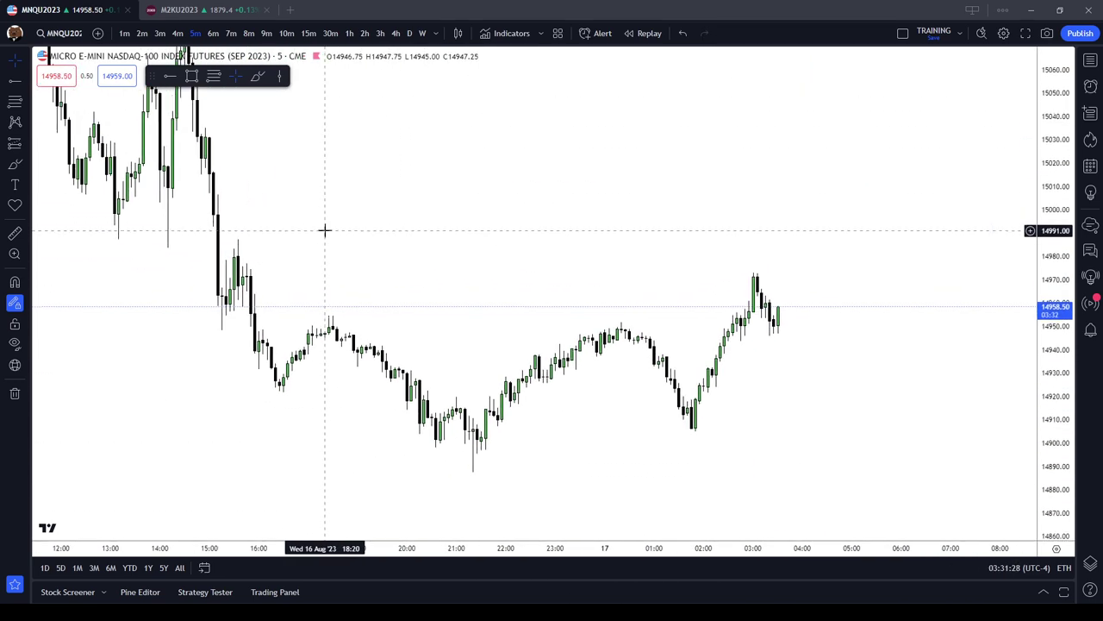
scroll(401, 240, "down", 1)
left_click_drag(686, 397, 631, 385)
left_click_drag(1055, 410, 1055, 226)
left_click_drag(871, 398, 809, 290)
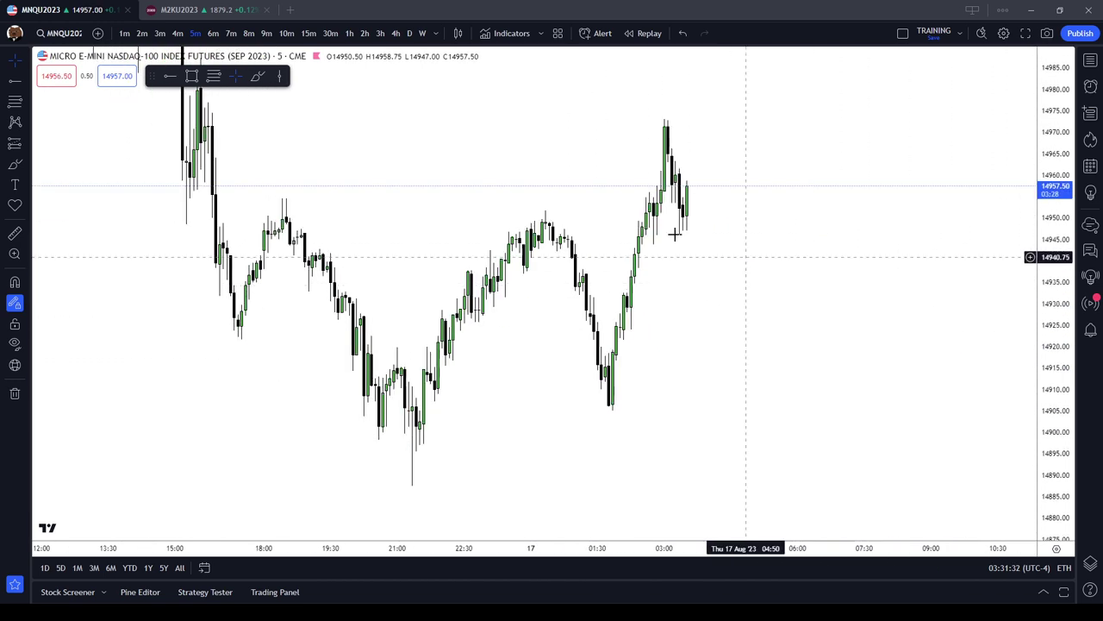
left_click(259, 76)
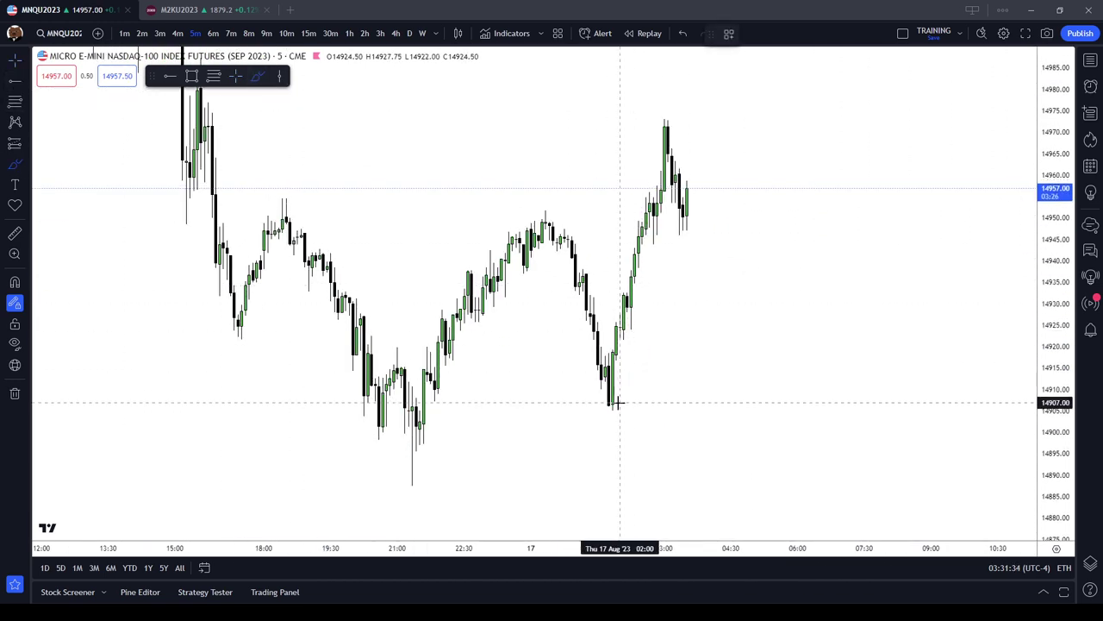
mouse_move(616, 403)
left_mouse_down()
mouse_move(664, 223)
mouse_move(593, 305)
left_mouse_up()
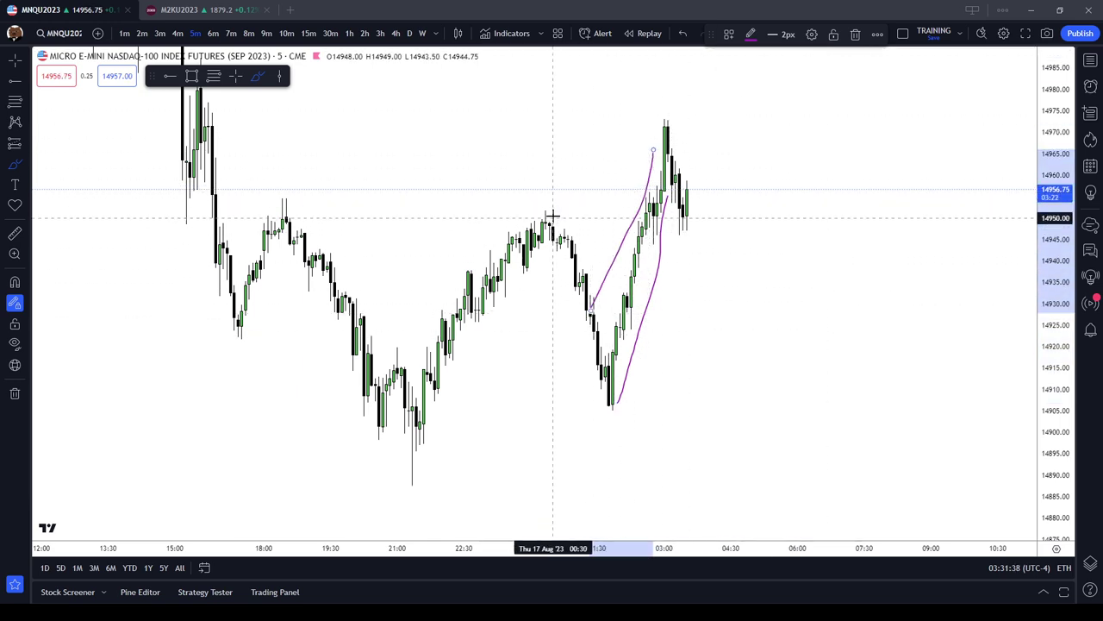
mouse_move(552, 215)
left_mouse_down()
mouse_move(561, 261)
mouse_move(608, 349)
left_mouse_up()
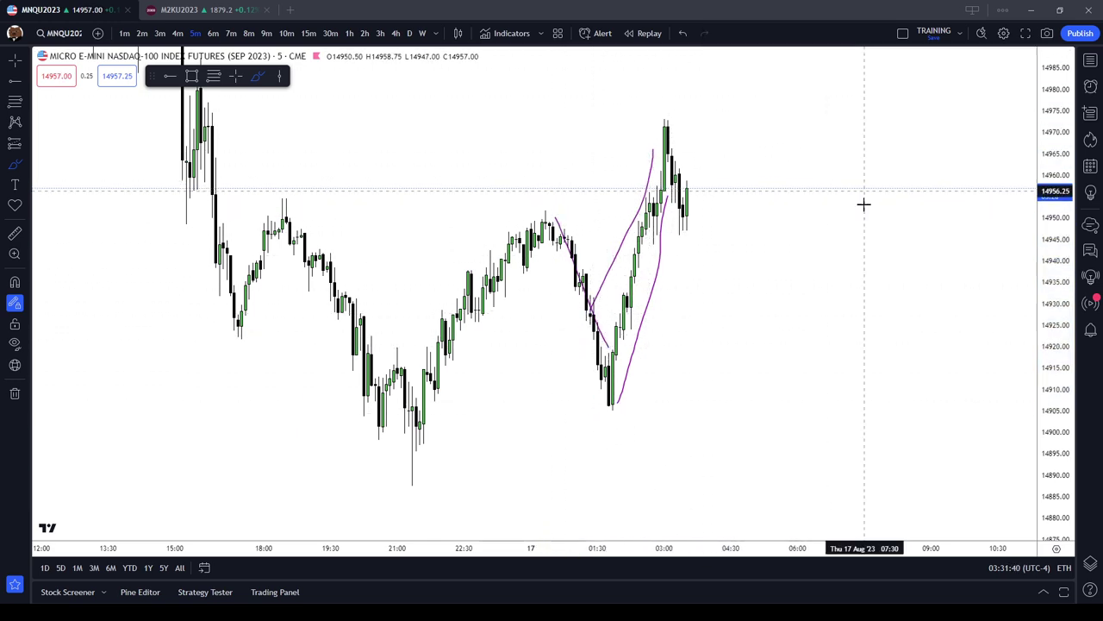